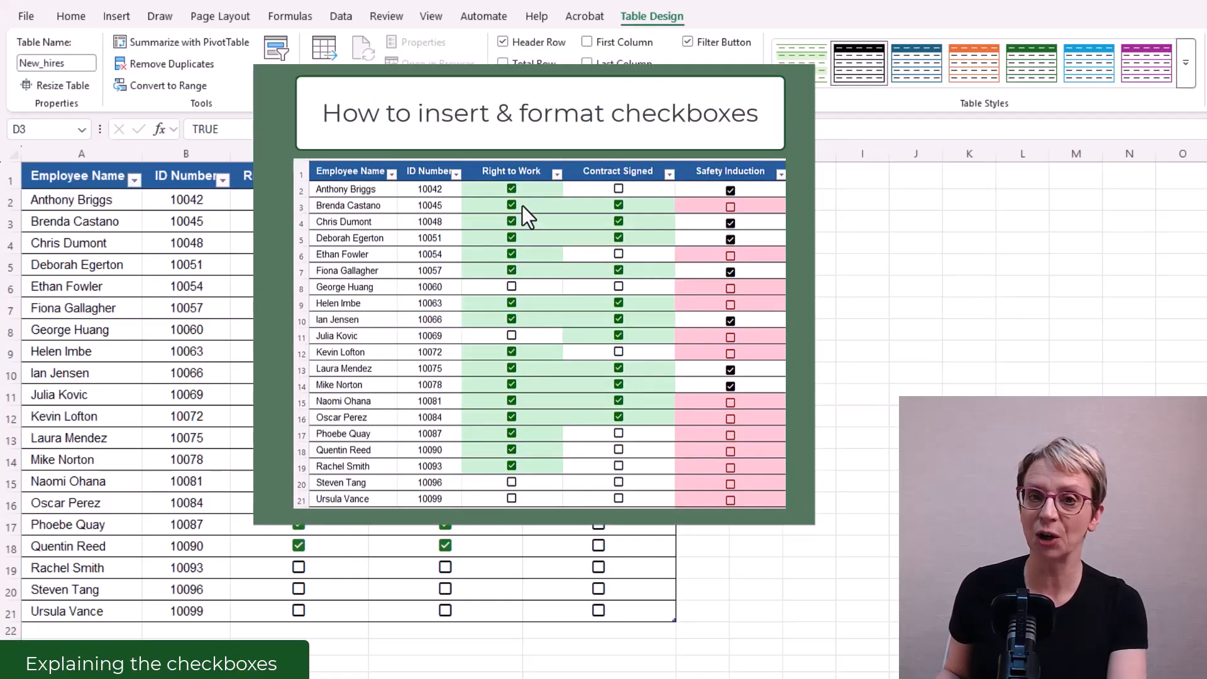
- Inspect the underlying values of the checkboxes in cells C2 and D4
click(348, 199)
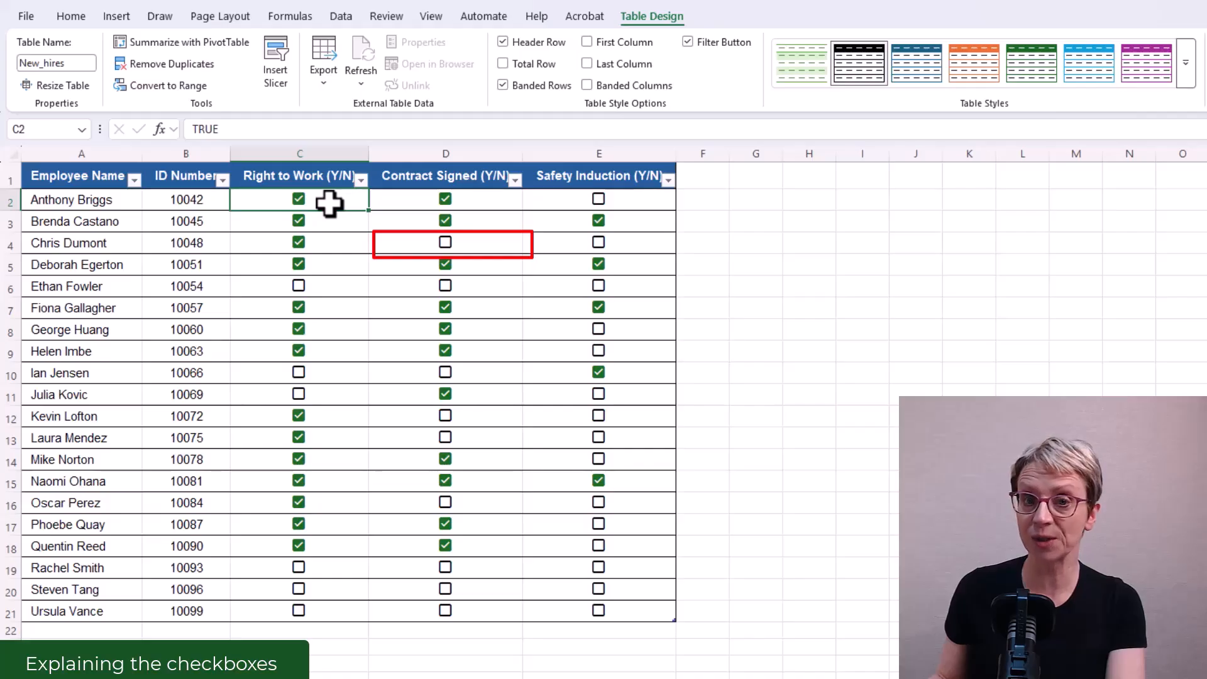
click(435, 255)
click(431, 248)
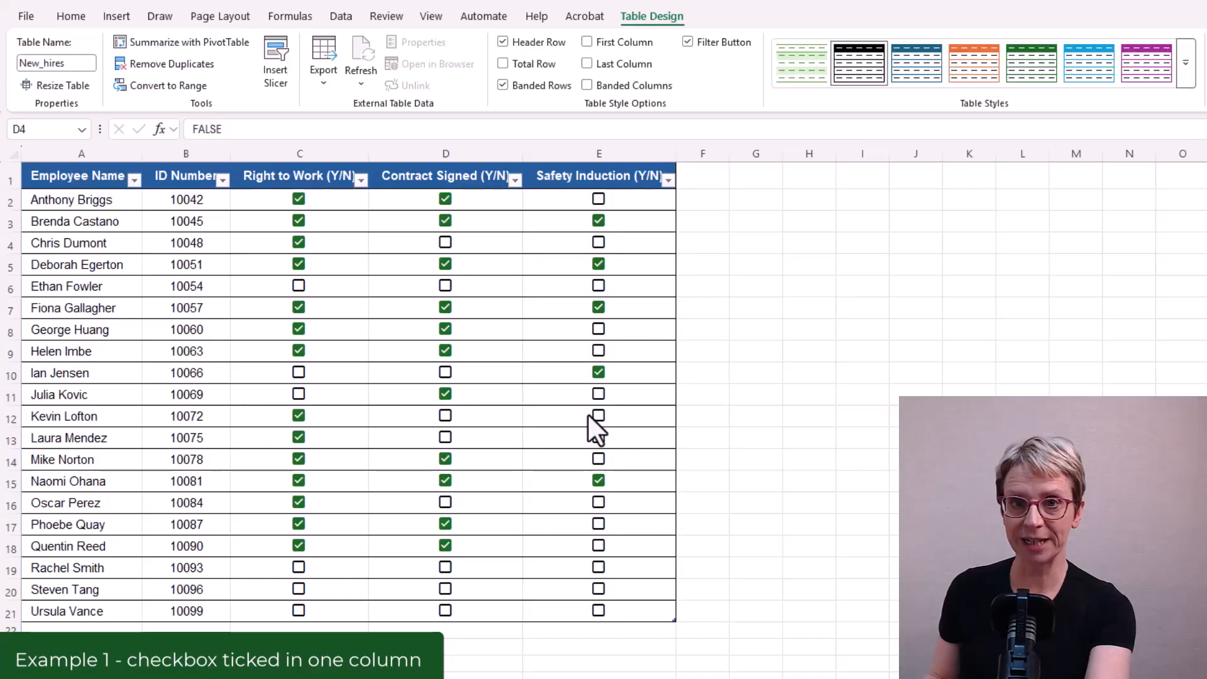
- Start a new conditional formatting rule for A2:E21 that uses a formula to determine which cells to format
click(80, 198)
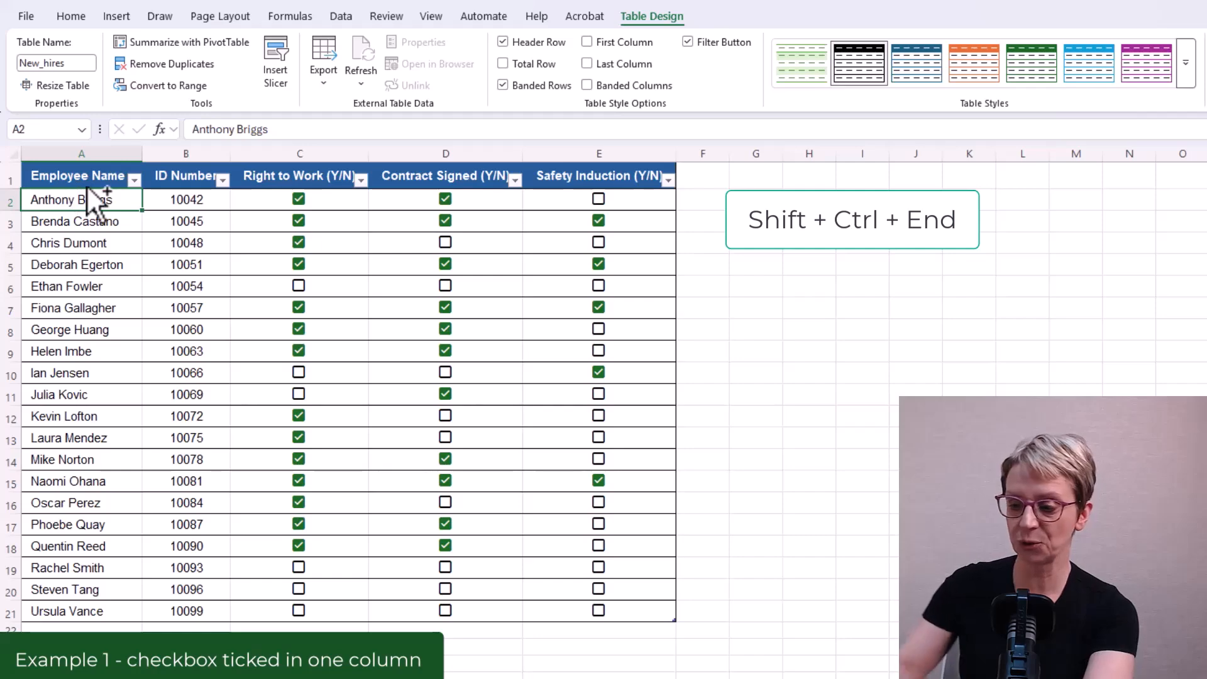
key(shift+ctrl+End)
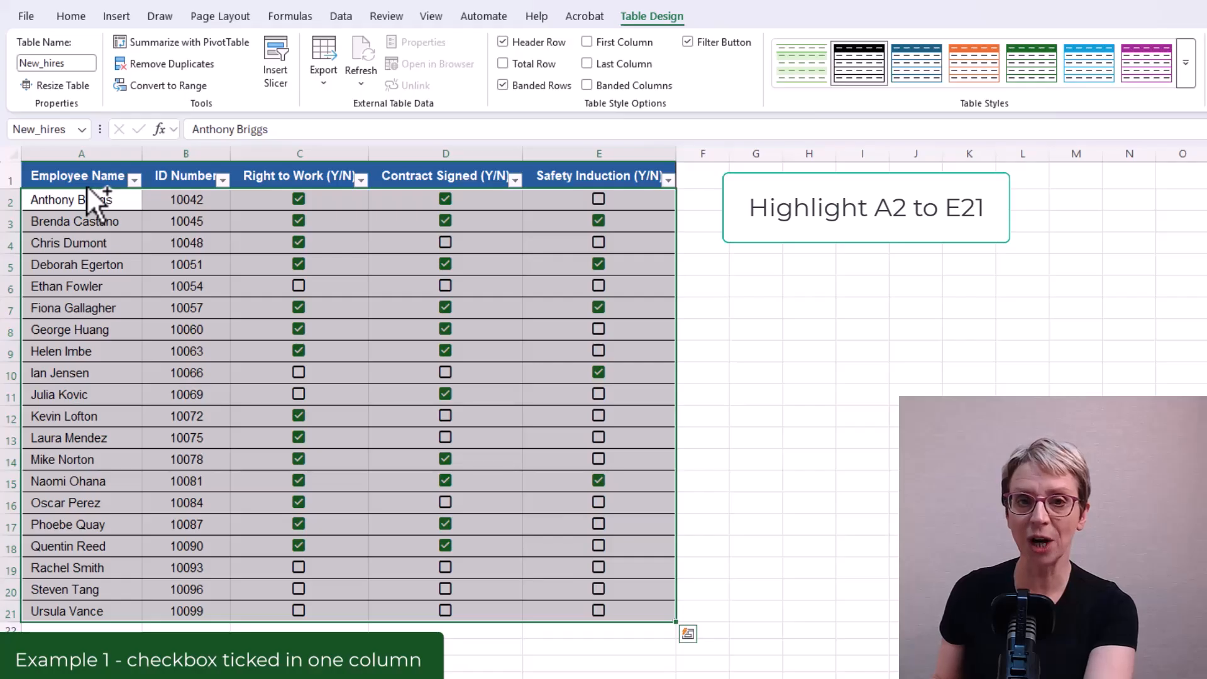
click(71, 17)
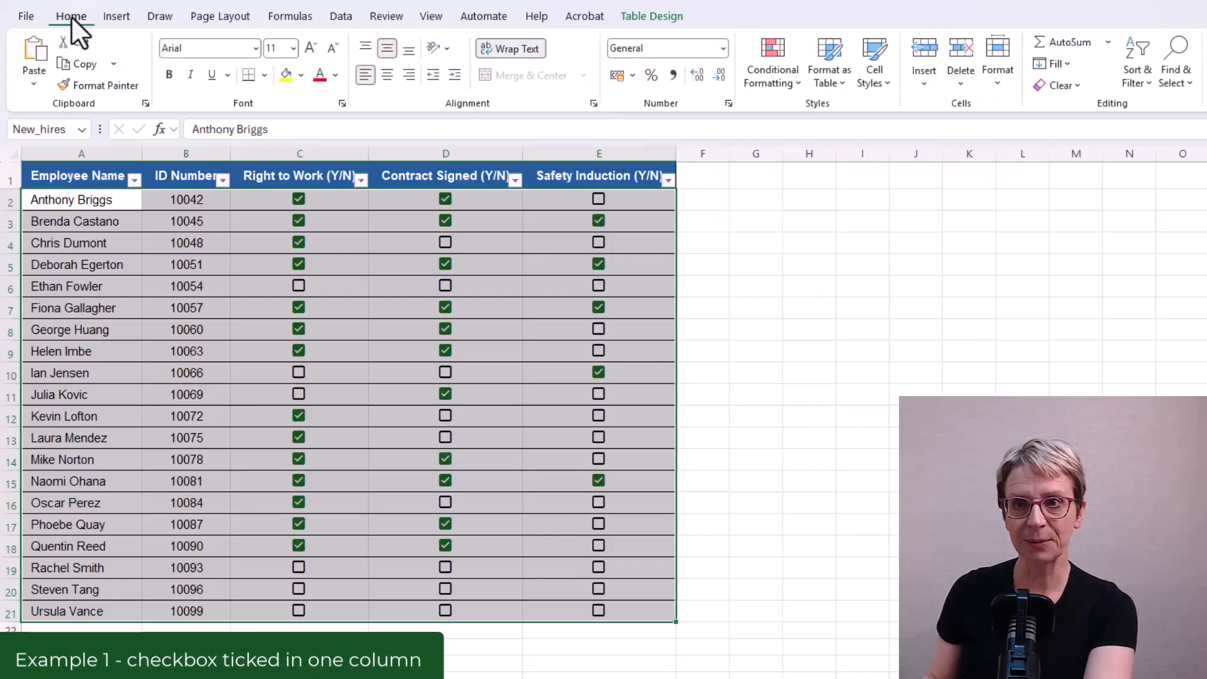
click(767, 88)
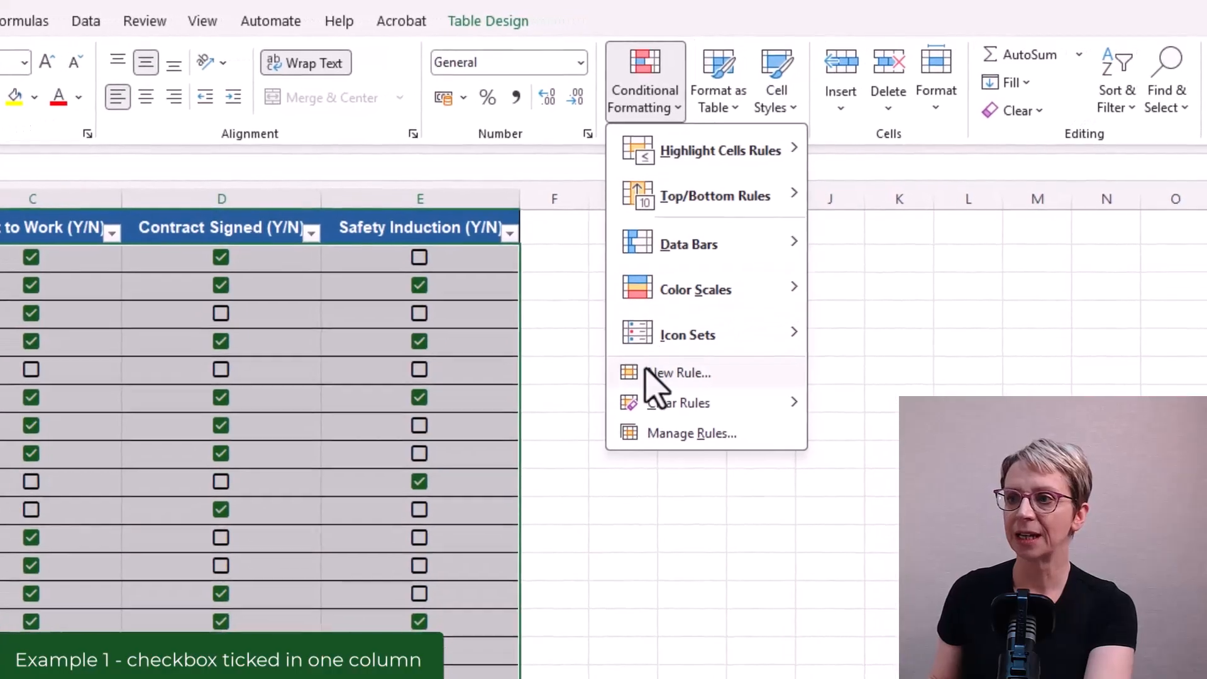
click(644, 389)
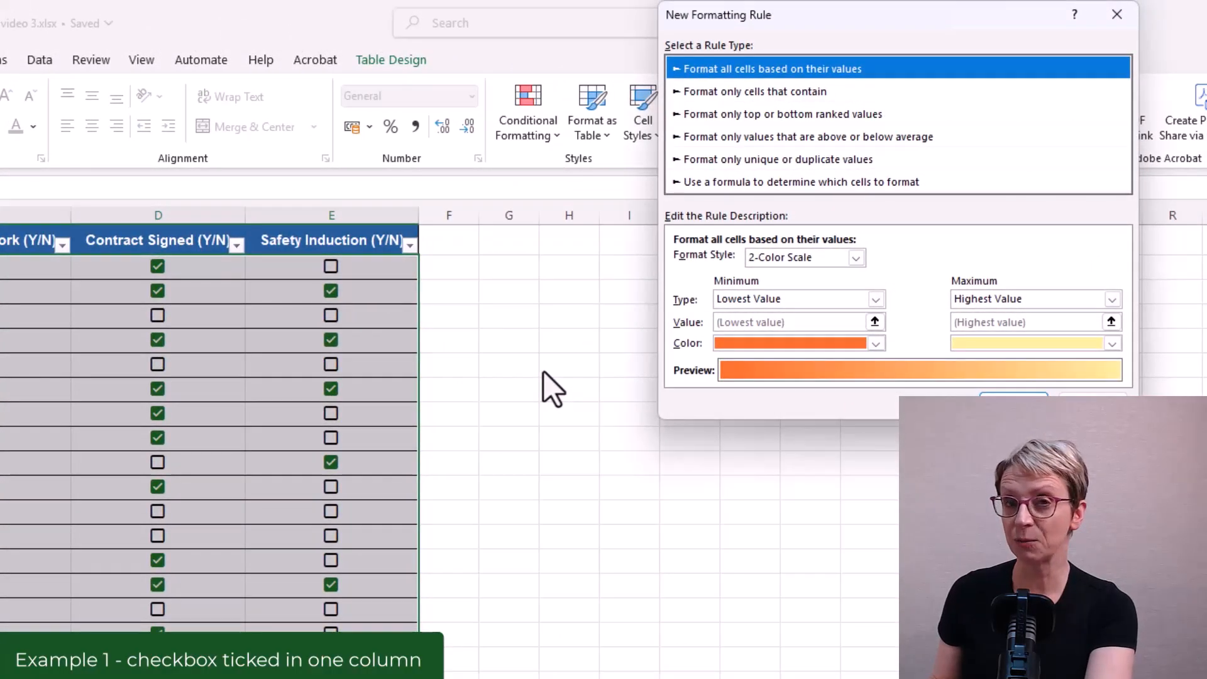
click(548, 275)
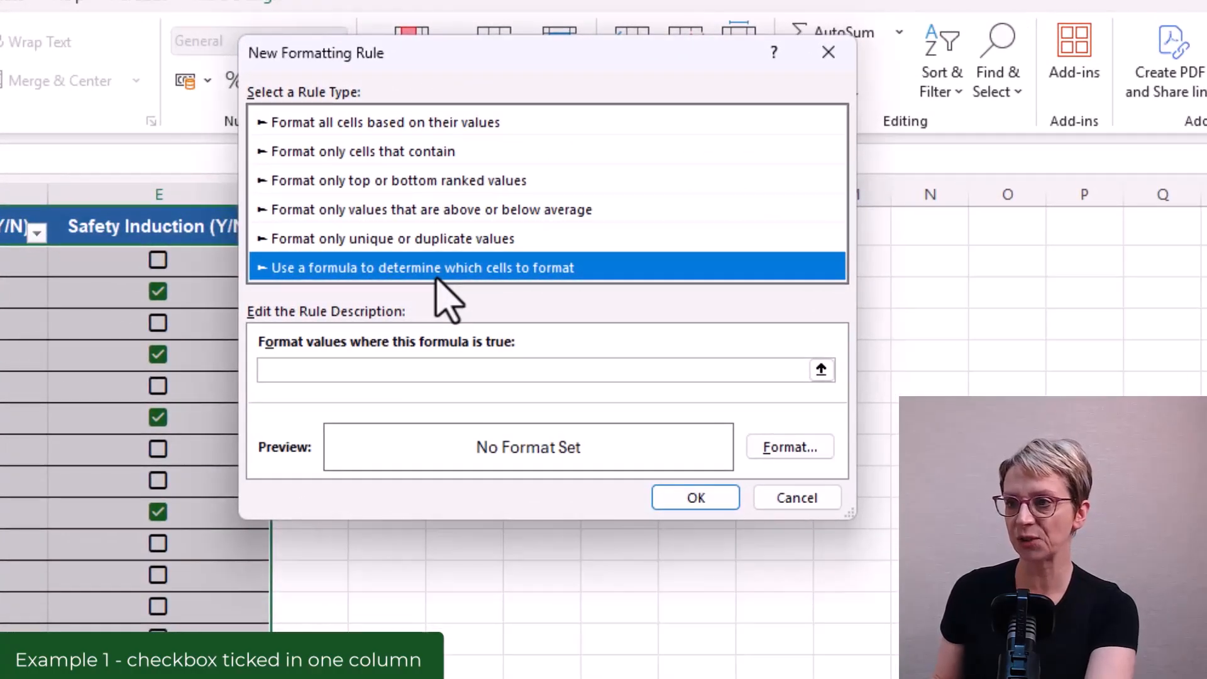
- Enter =$E2=TRUE as the formatting rule's formula
click(398, 369)
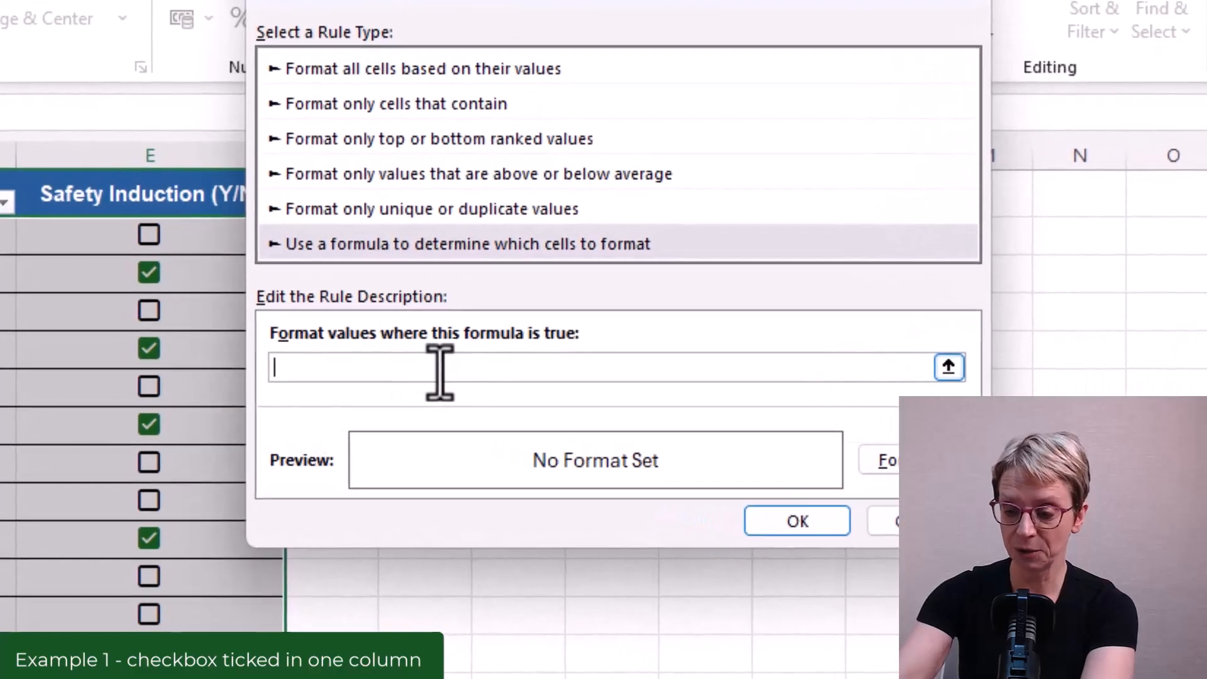
text(=)
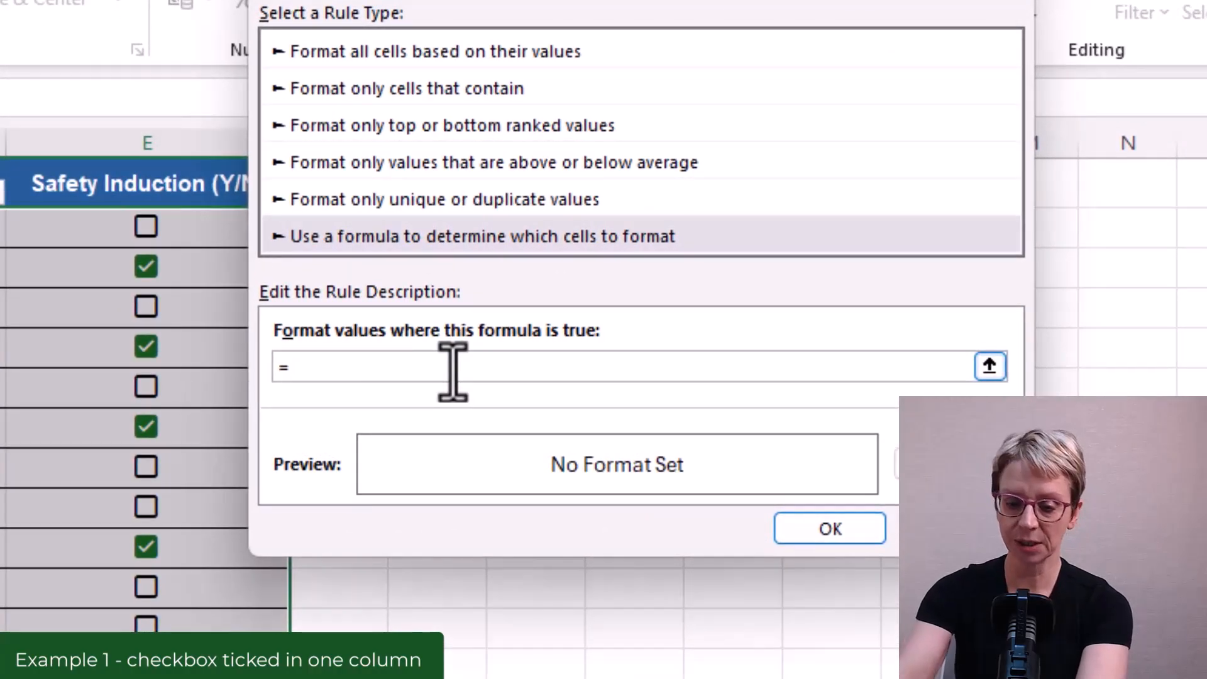
text($)
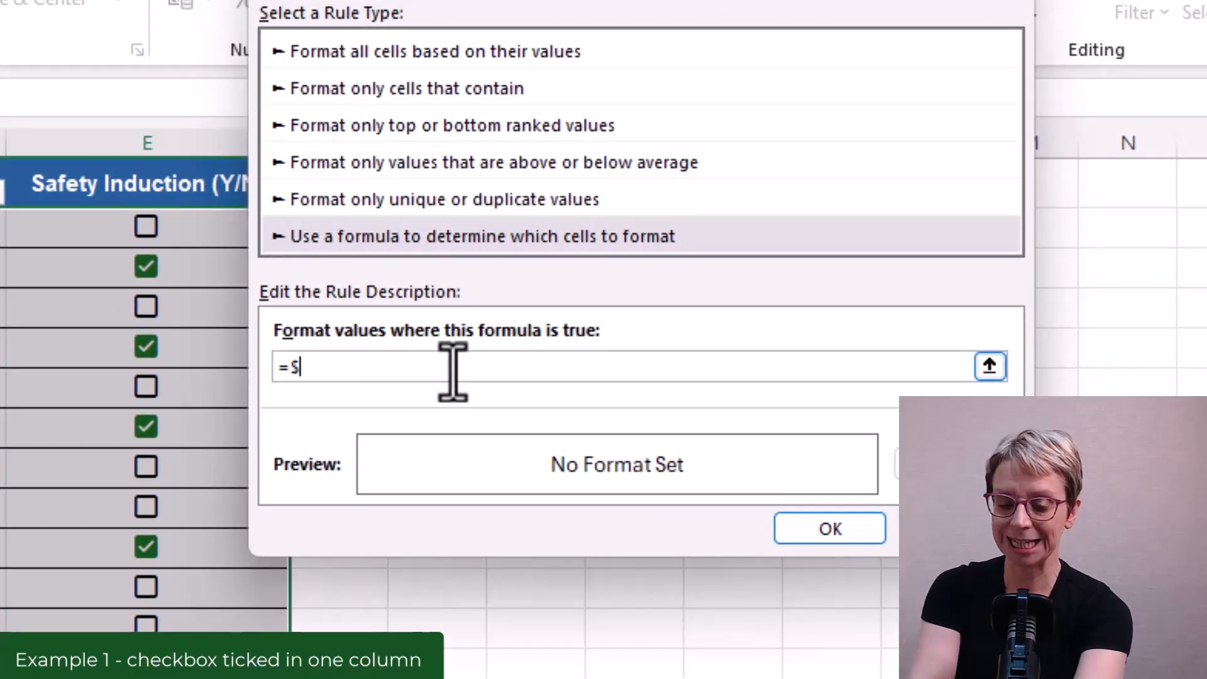
text(E)
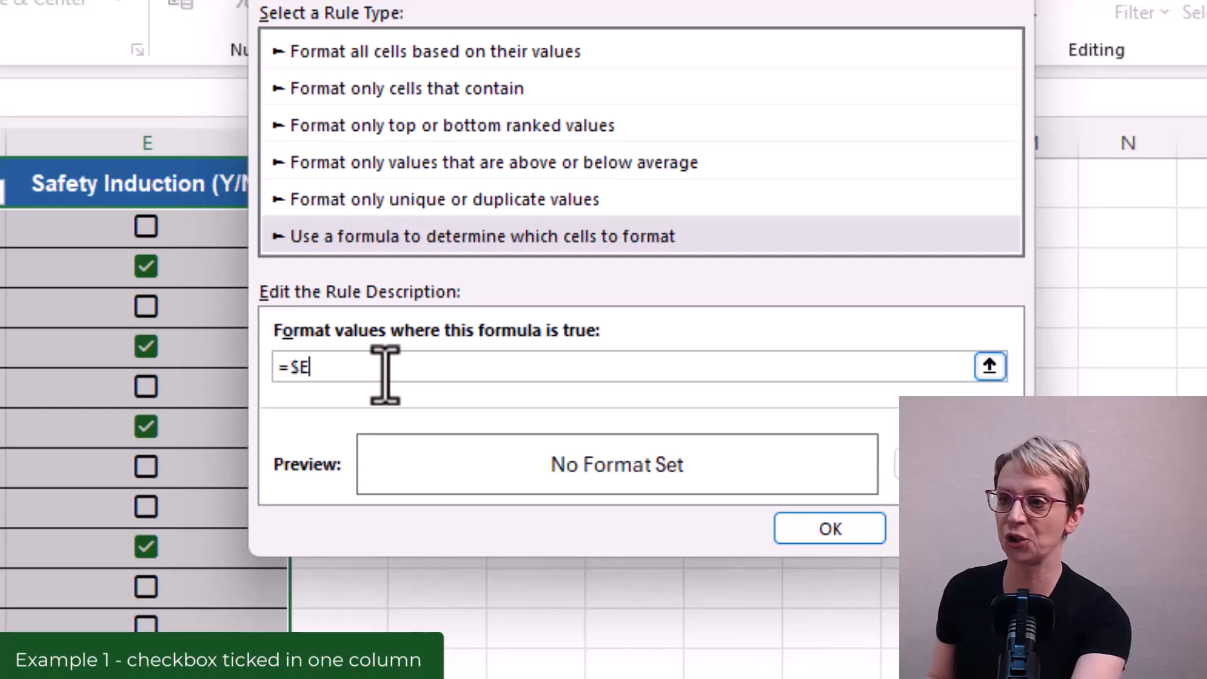
text(2)
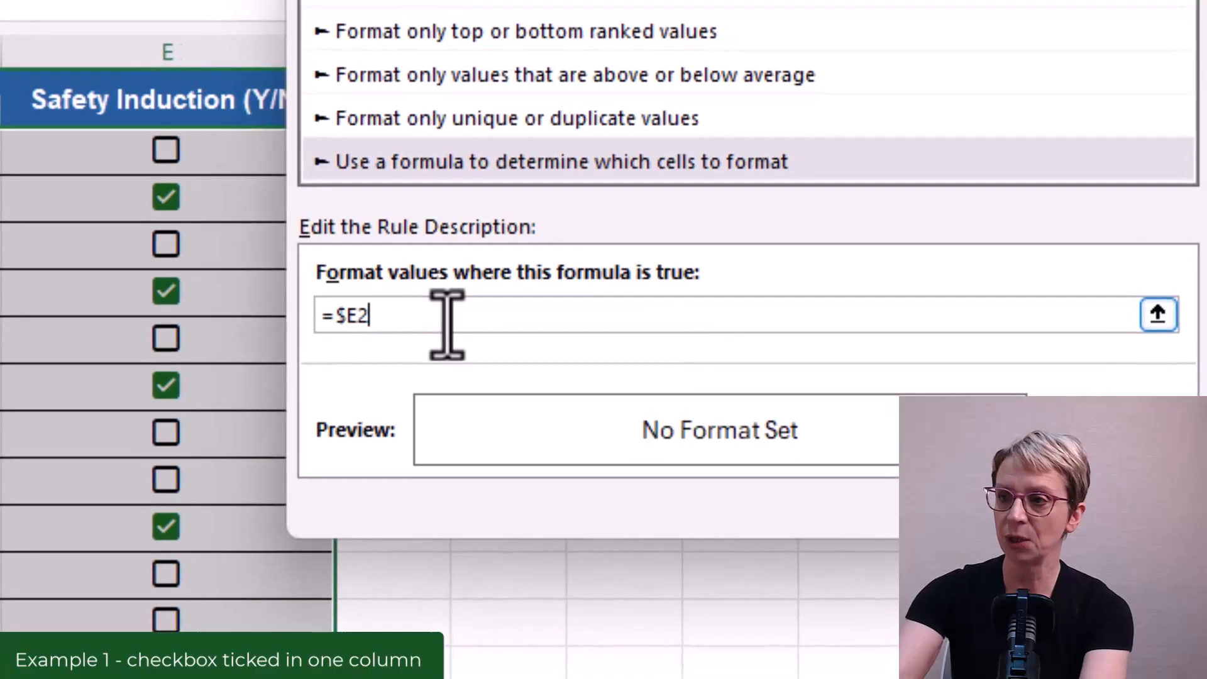
text(=TRUE)
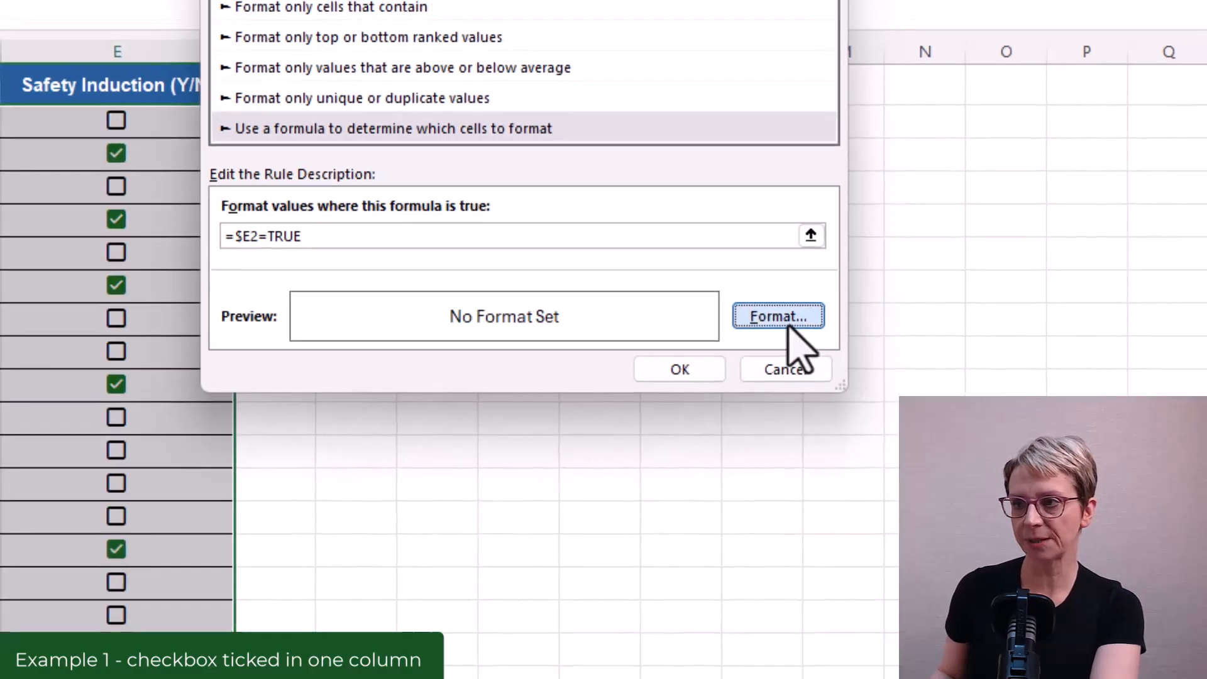
- Give the rule a light grey background fill and save it
click(804, 314)
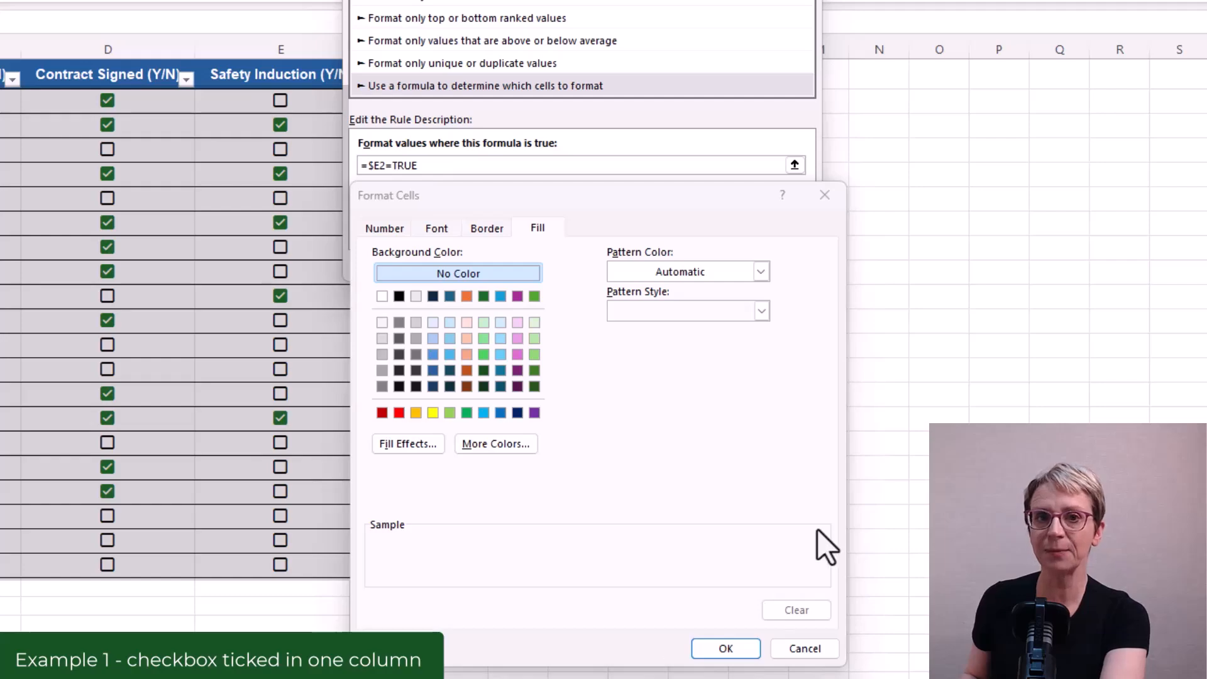
click(383, 356)
click(384, 356)
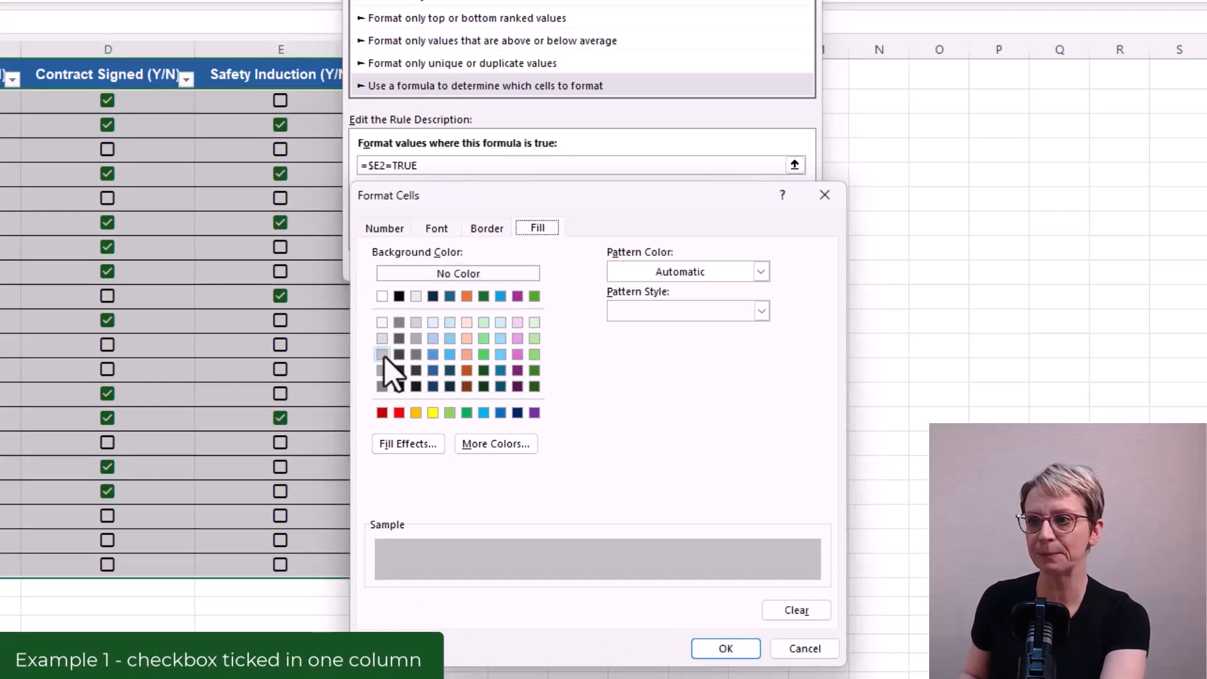
click(726, 648)
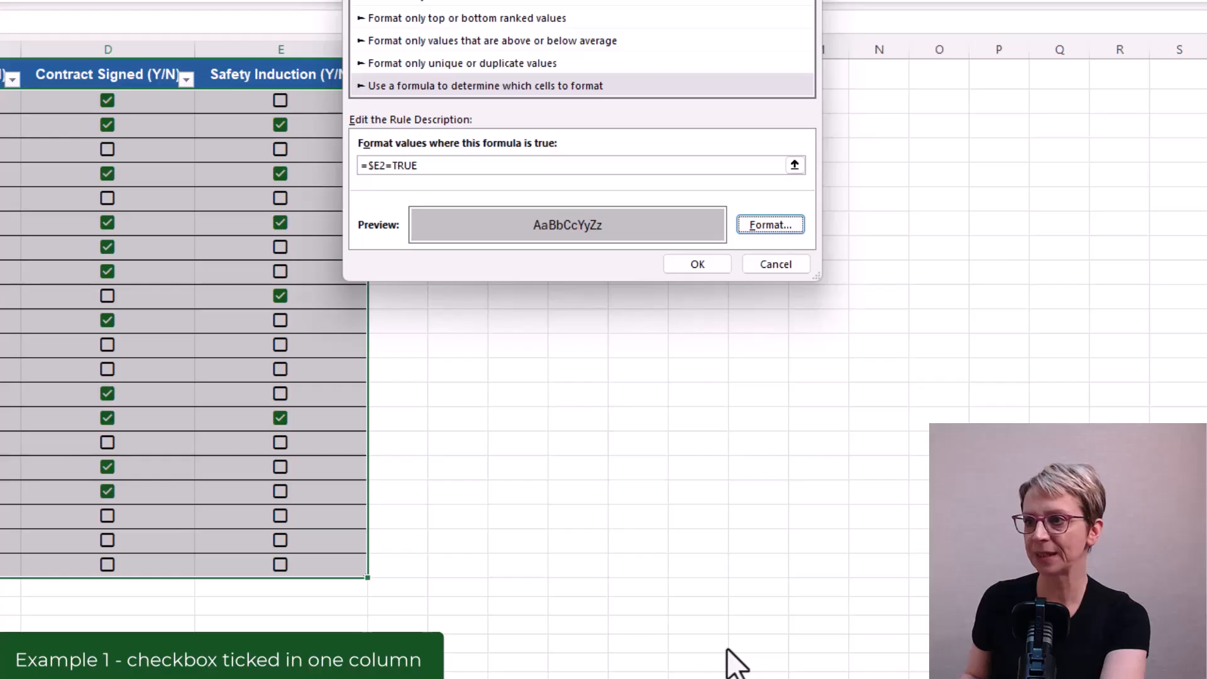
click(698, 265)
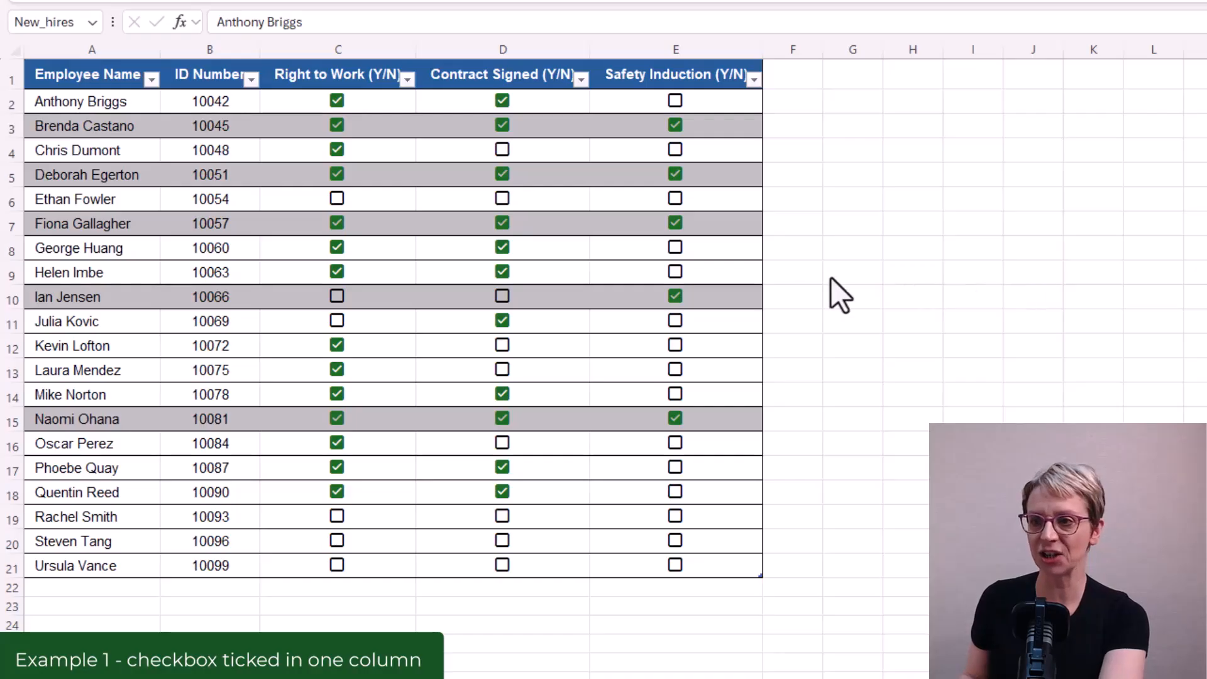
- Tick the Safety Induction checkbox in cell E6
click(676, 199)
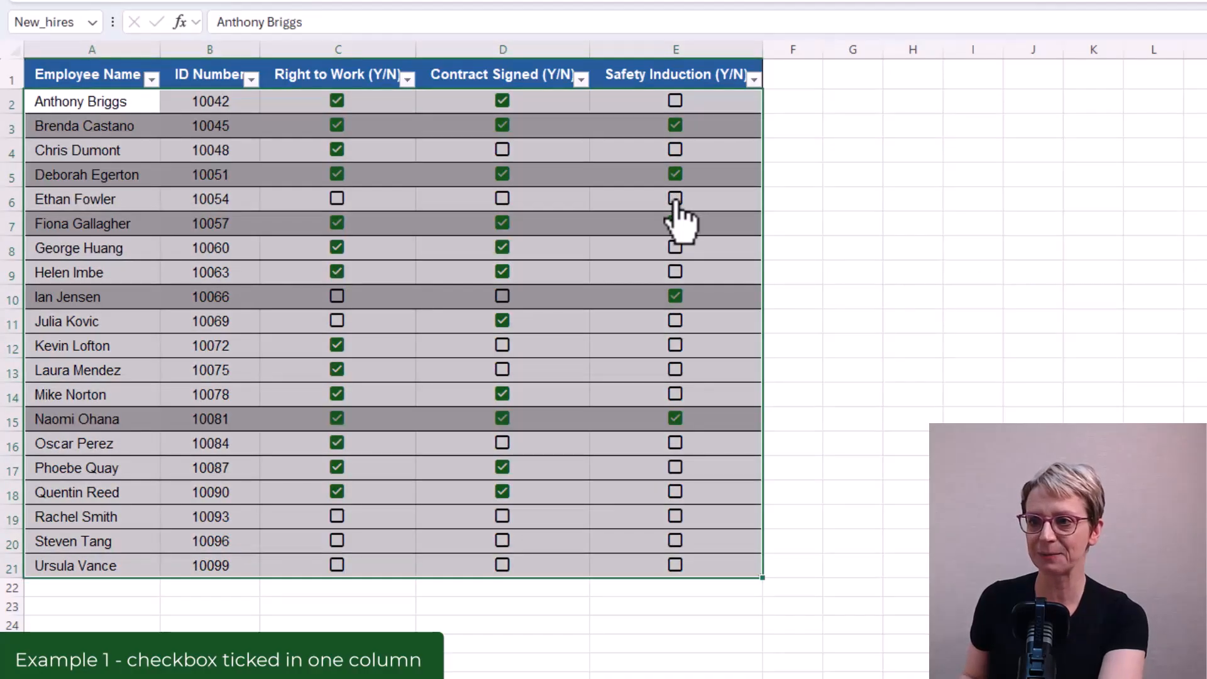
click(675, 199)
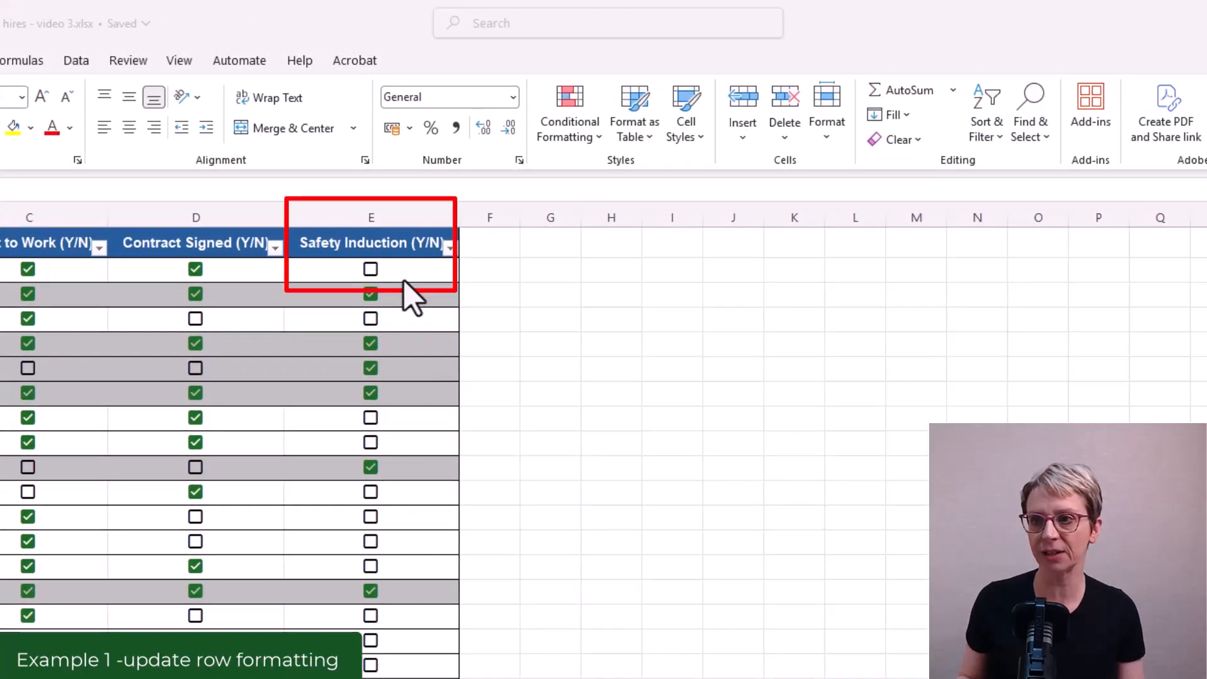
- Open the table's =$E2=TRUE conditional formatting rule for editing
double_click(404, 271)
click(405, 271)
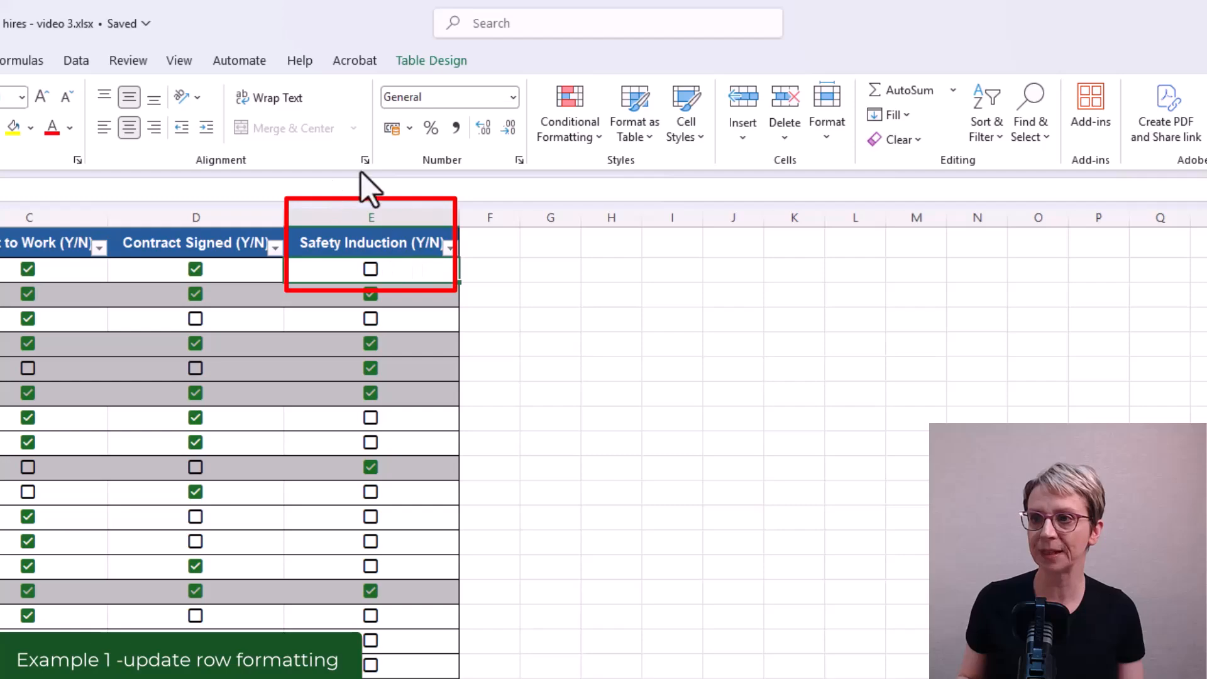
click(574, 138)
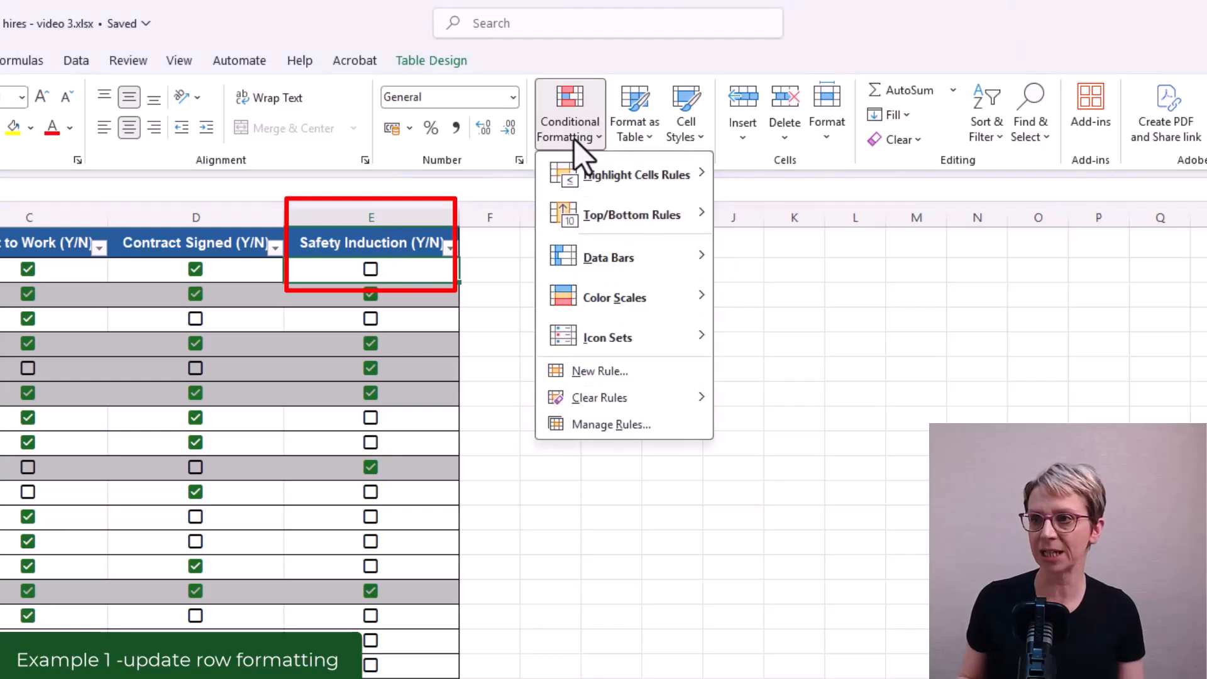
click(564, 425)
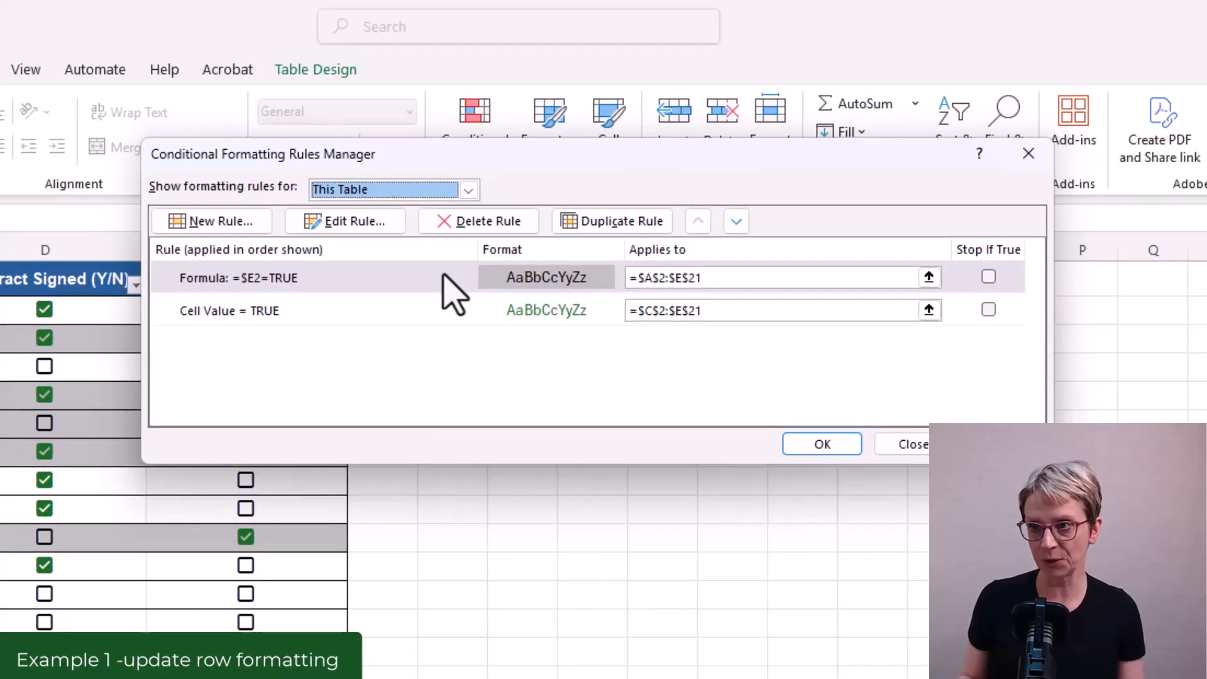
click(444, 277)
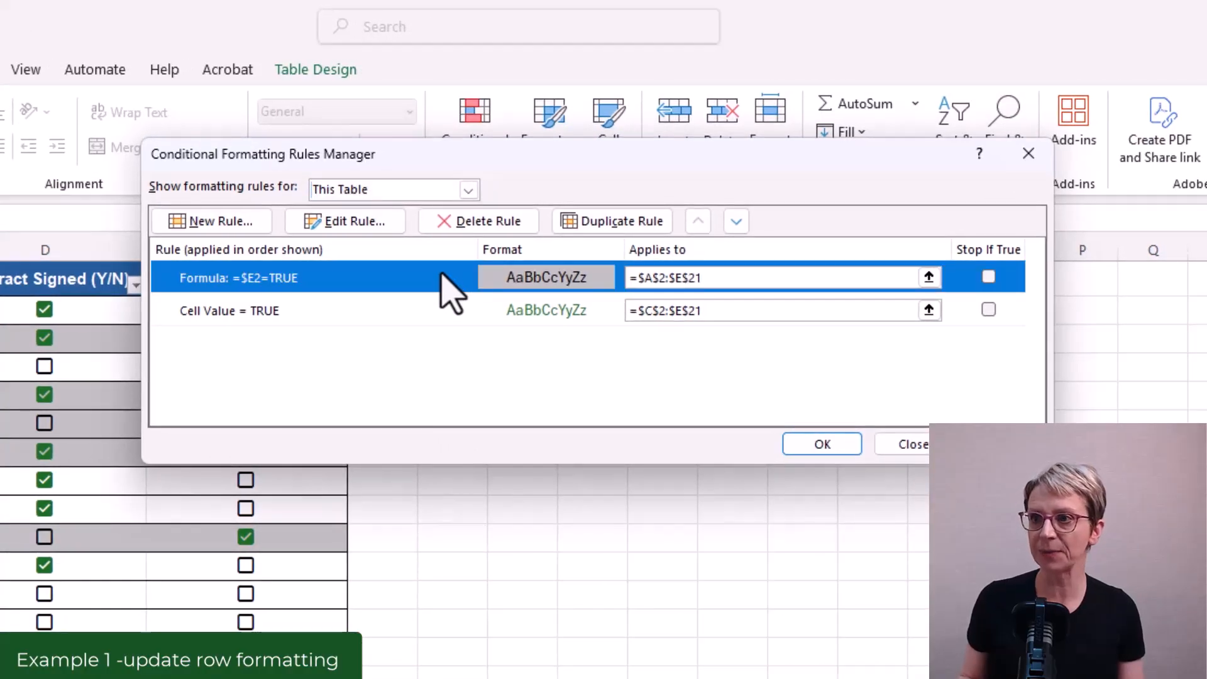
click(364, 221)
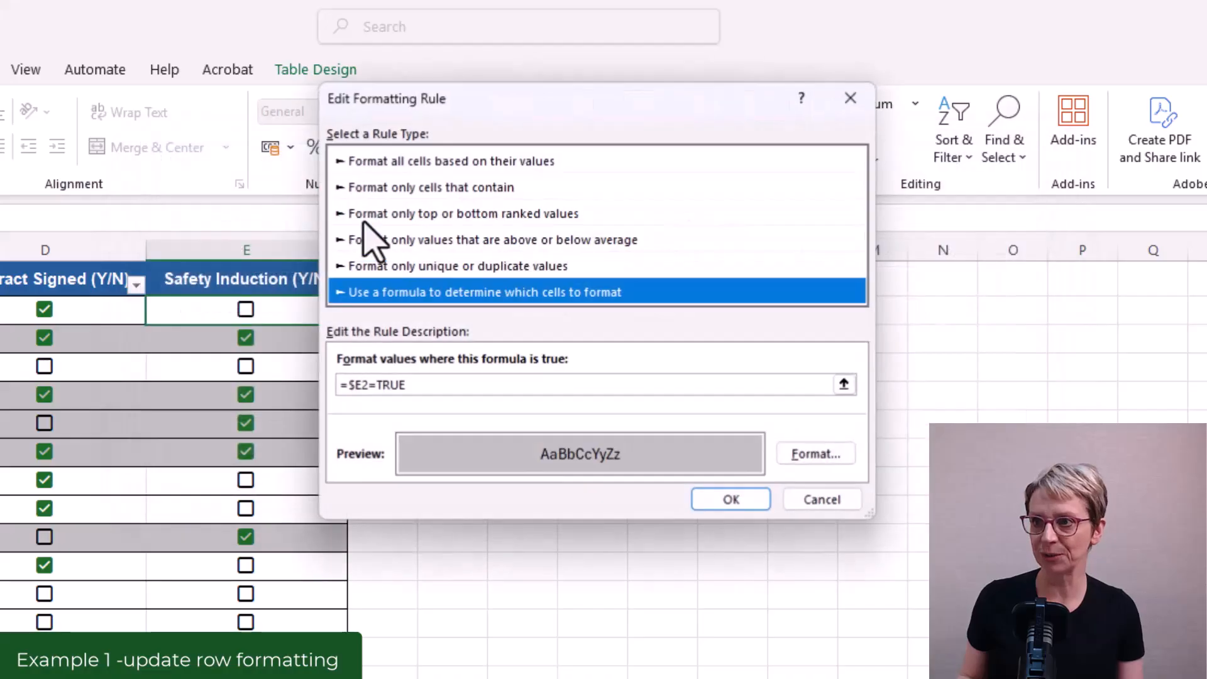
- Set the rule's font color to dark grey, apply the change and close the rules manager
click(821, 456)
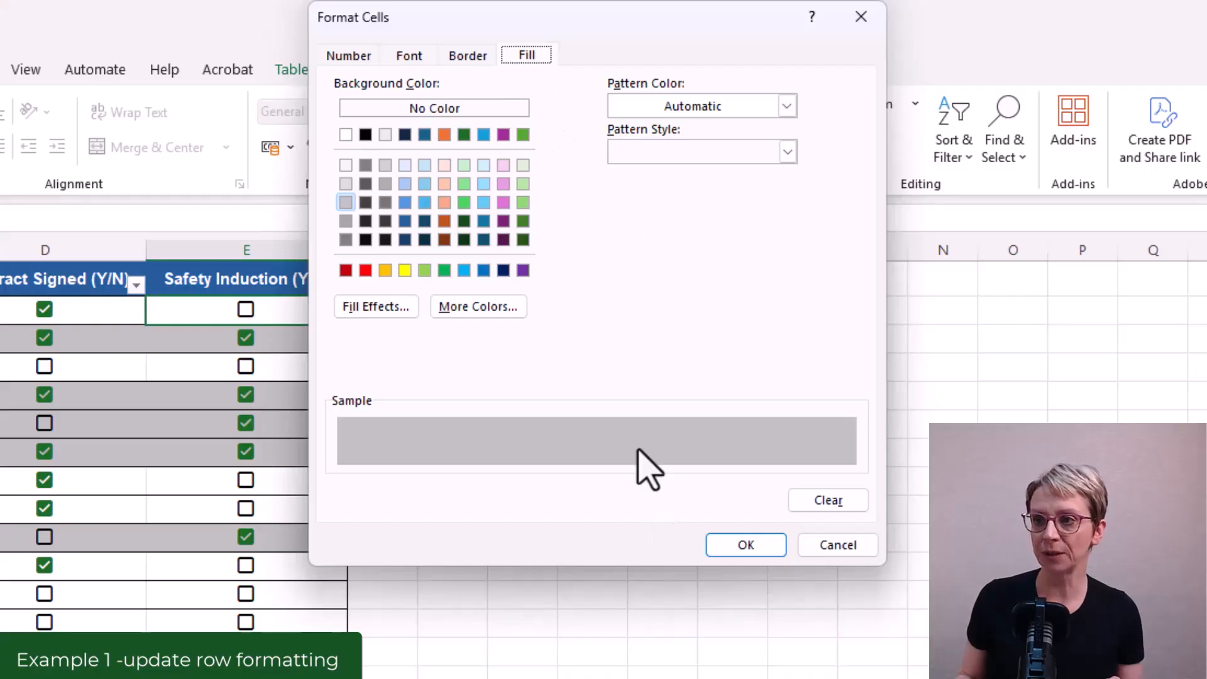
click(407, 56)
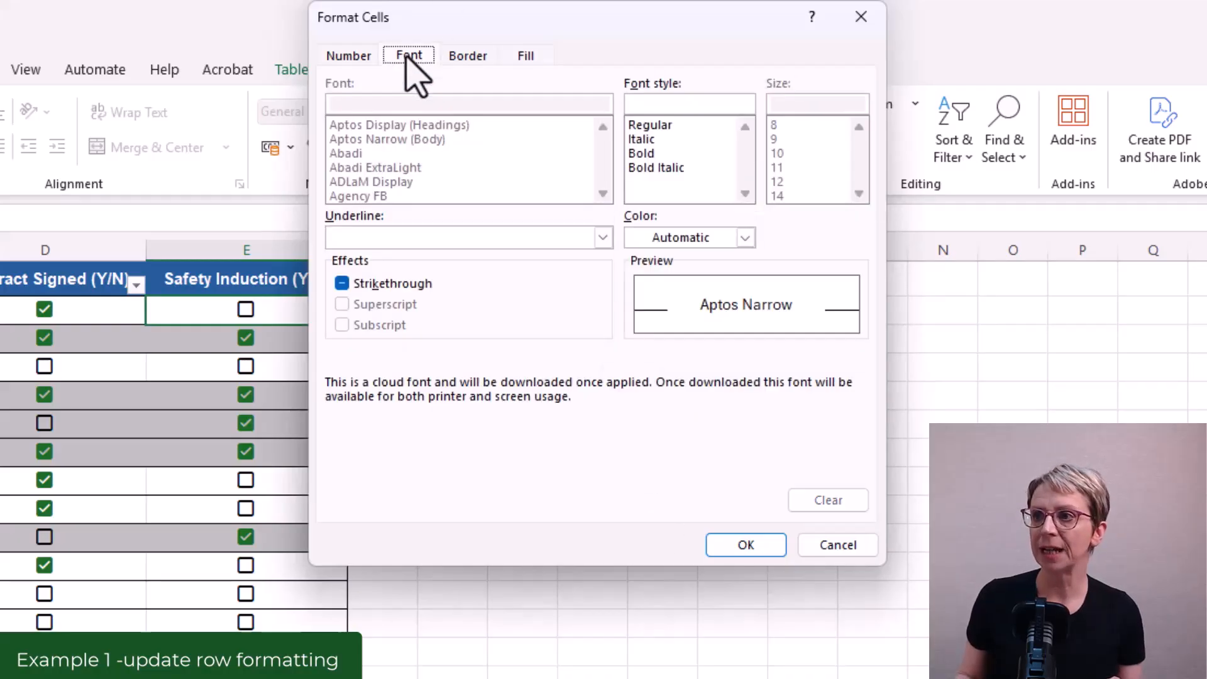
click(746, 238)
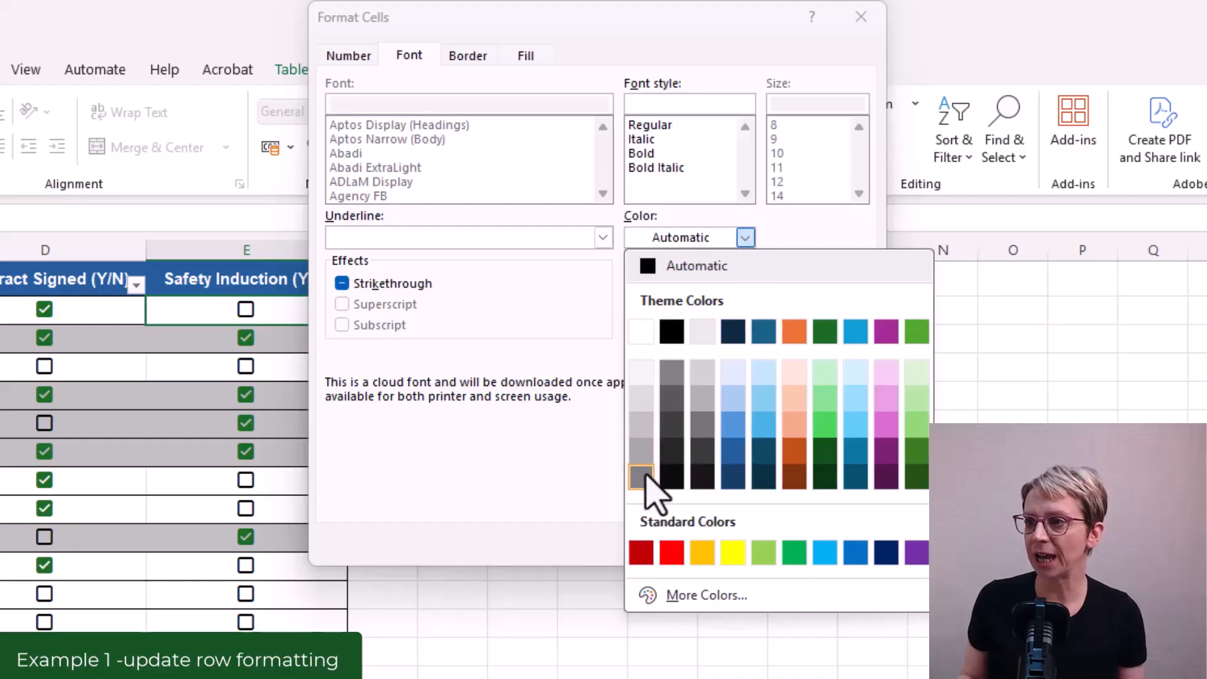
click(670, 400)
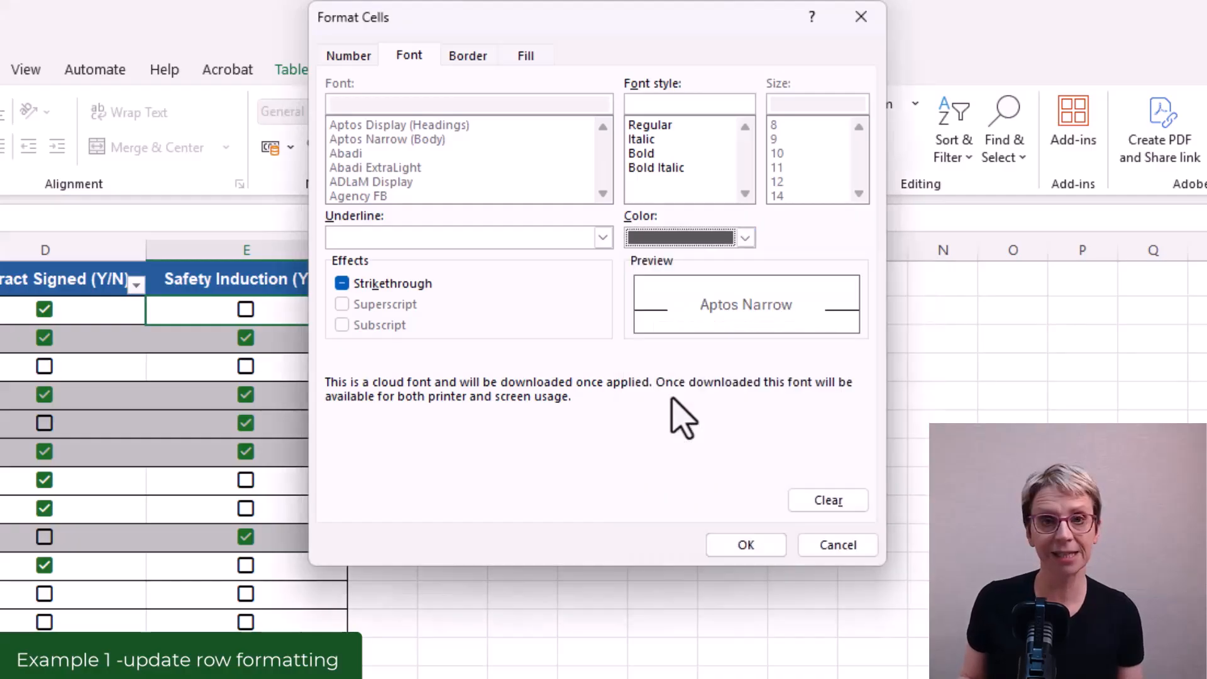
click(745, 544)
click(745, 499)
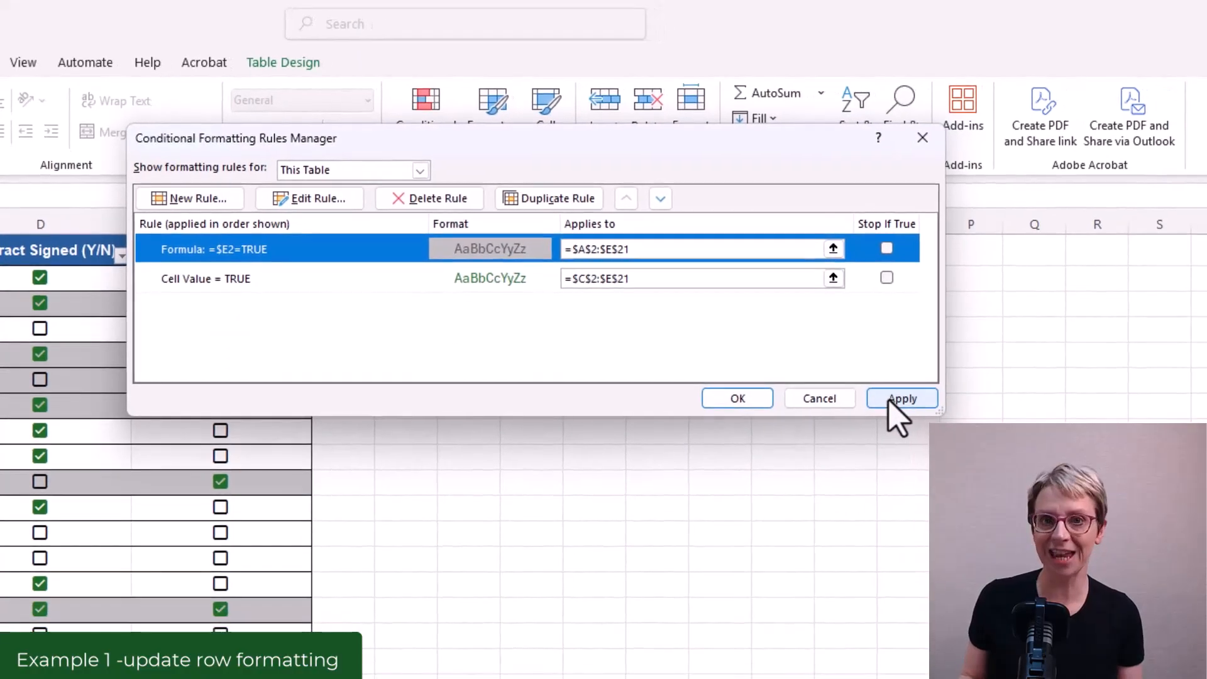
click(897, 400)
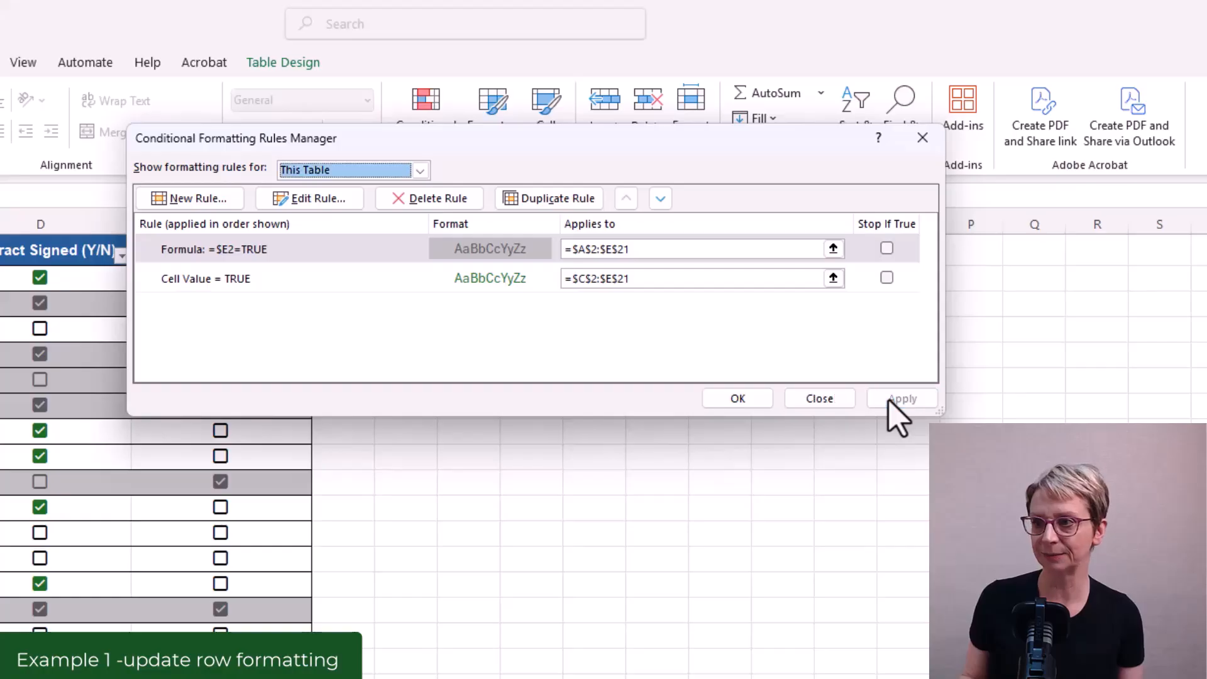
click(807, 400)
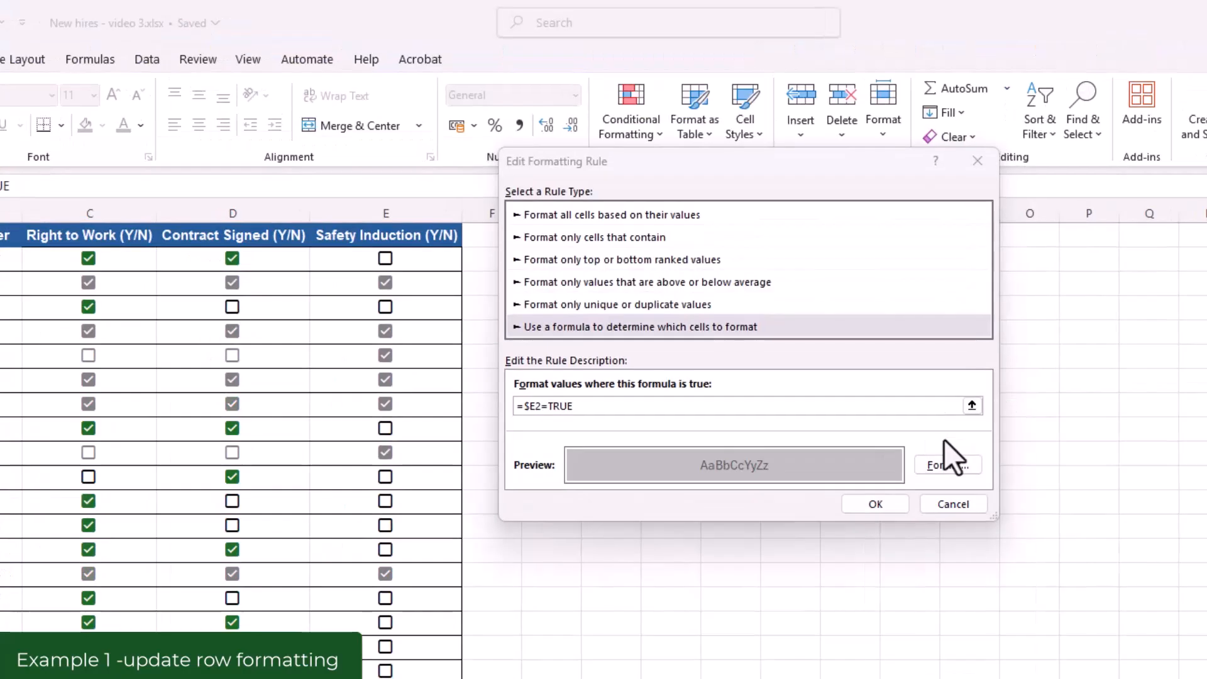
- Add strikethrough to the =$E2=TRUE rule's font and set its background fill to No Color
click(956, 473)
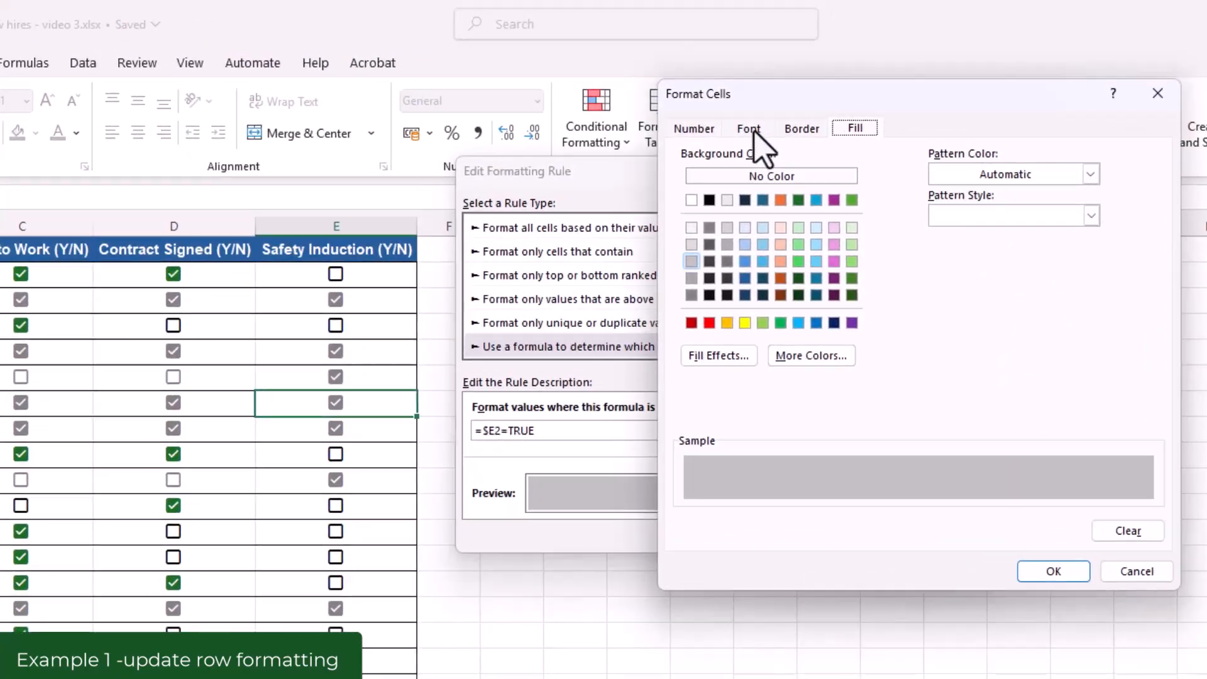
click(775, 120)
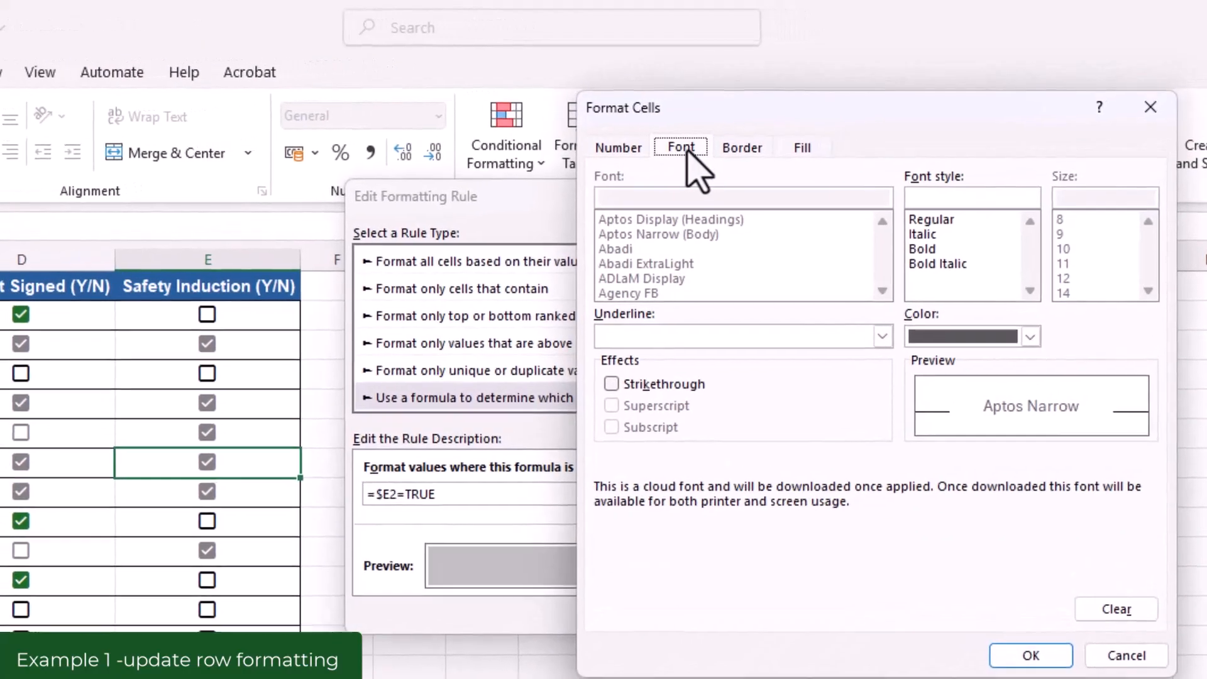
click(609, 387)
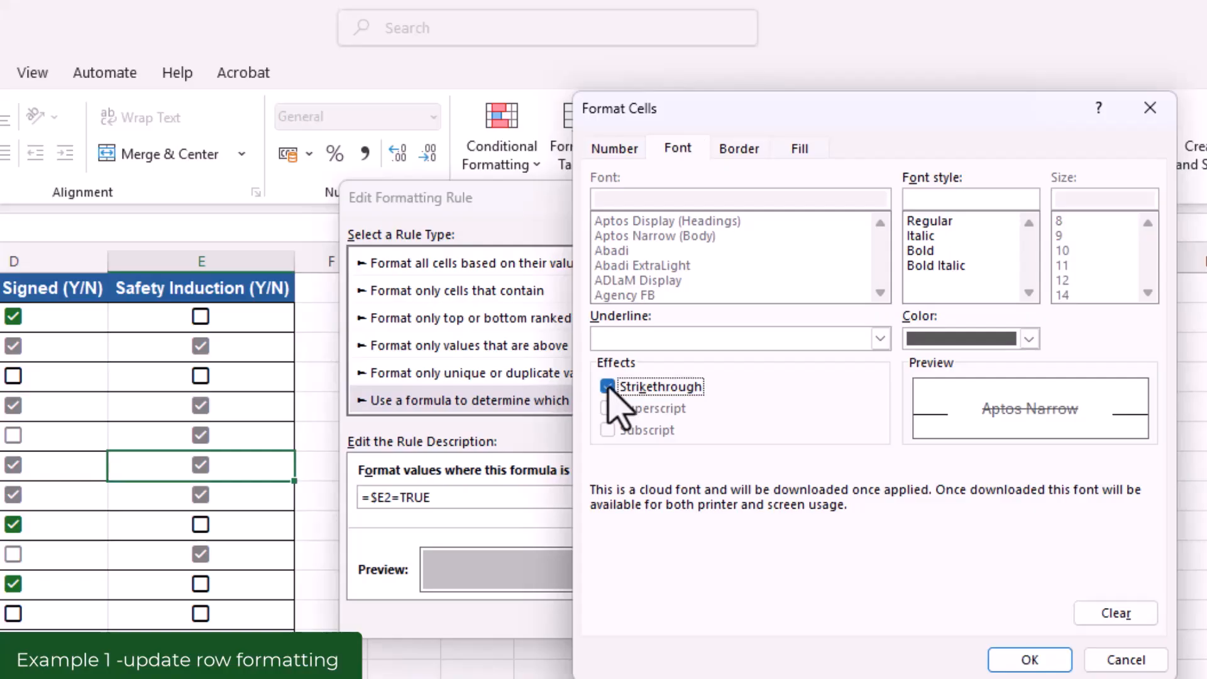
click(802, 149)
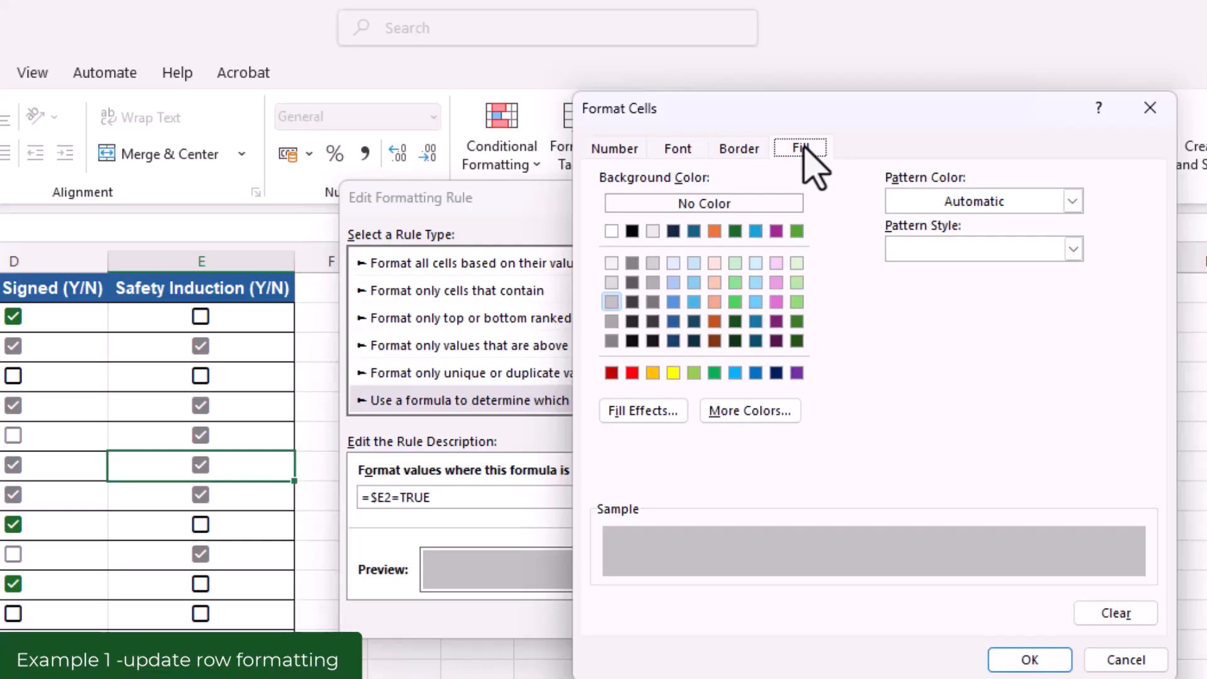
click(735, 205)
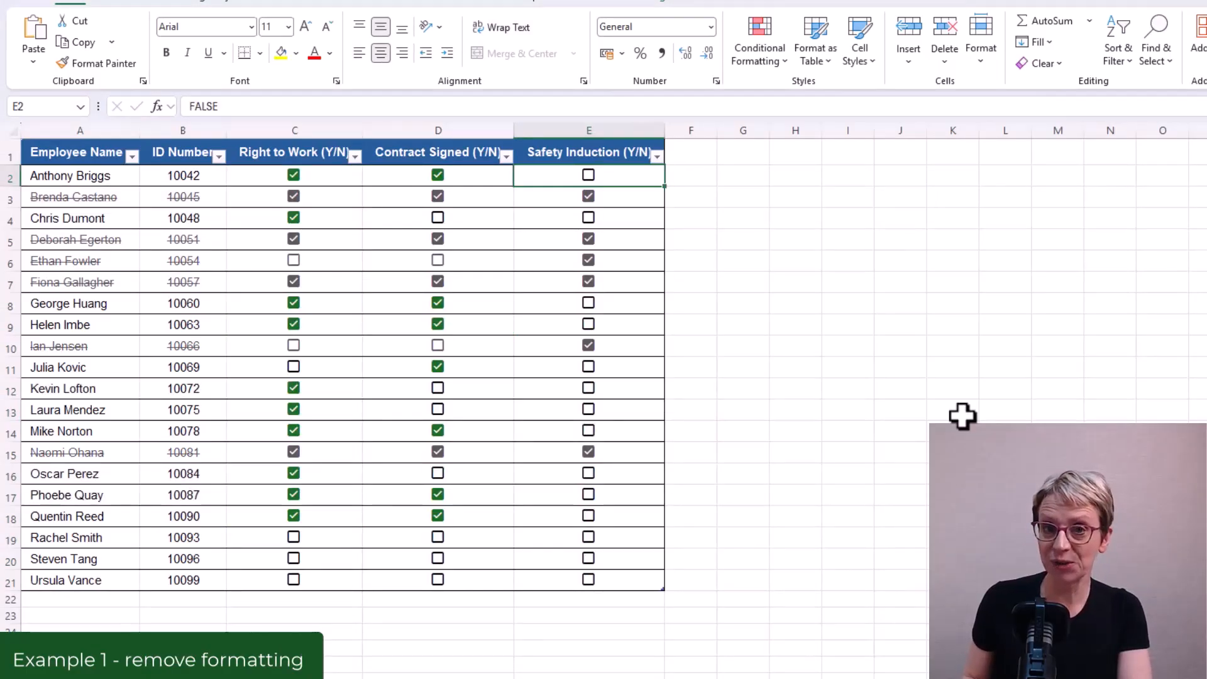
- Delete the =$E2=TRUE conditional formatting rule from the table and save the change
click(760, 41)
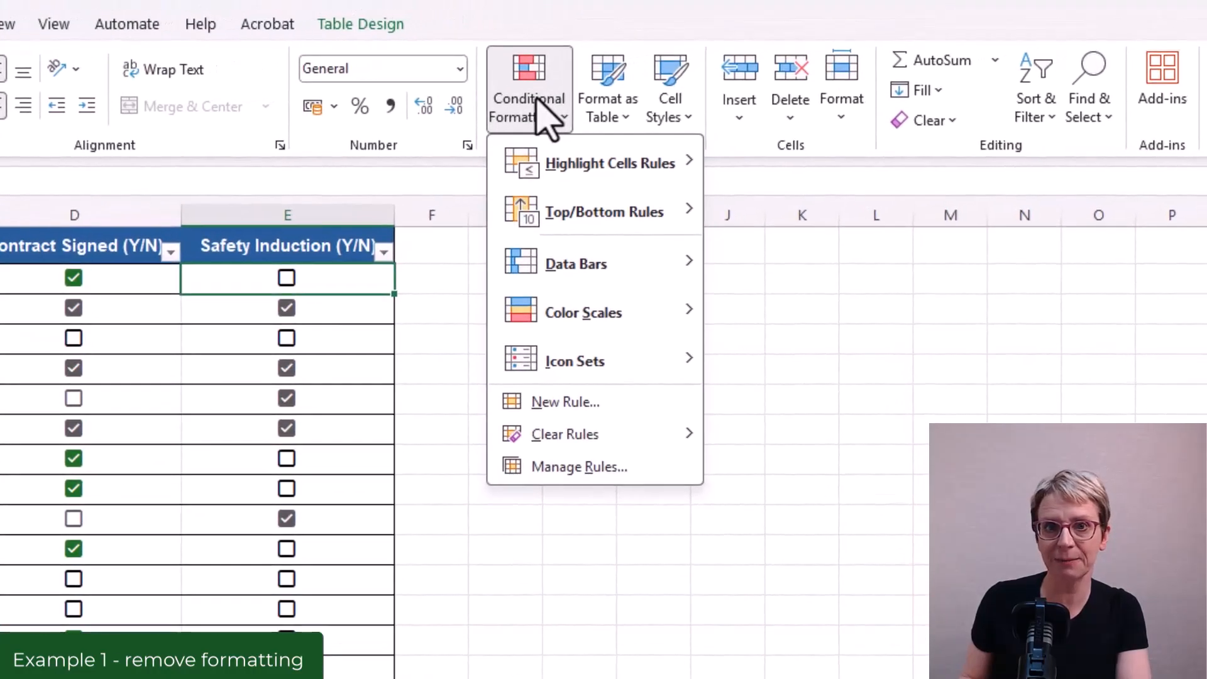
click(587, 466)
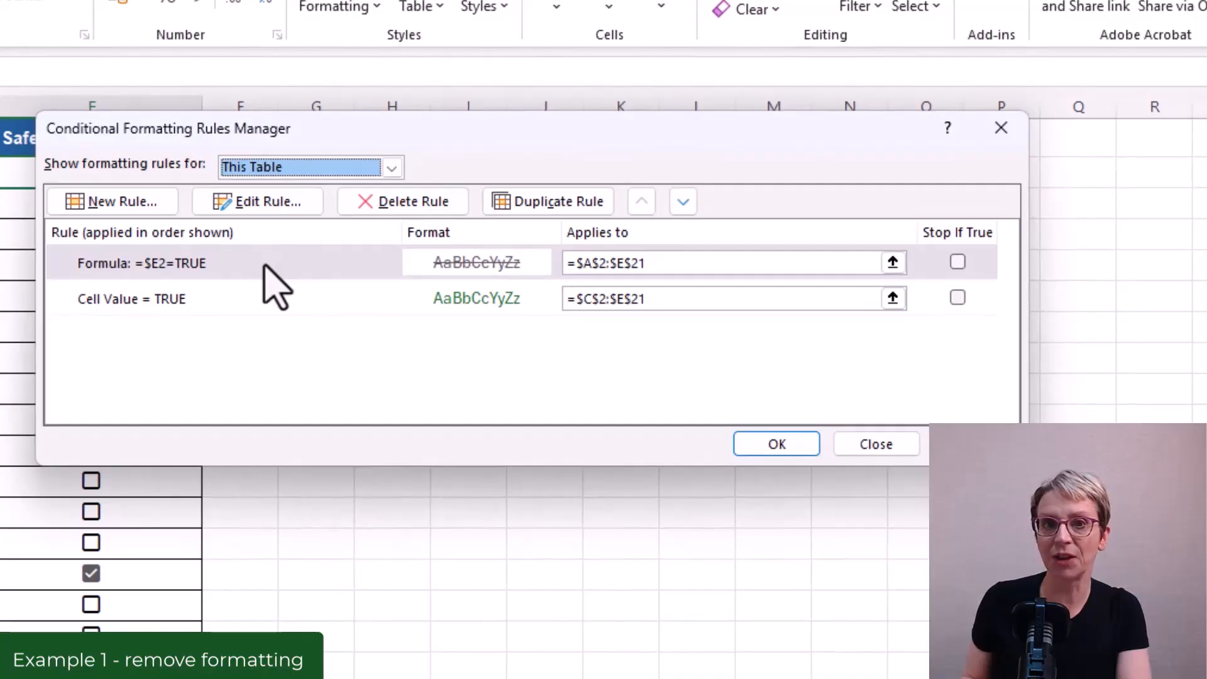
click(264, 264)
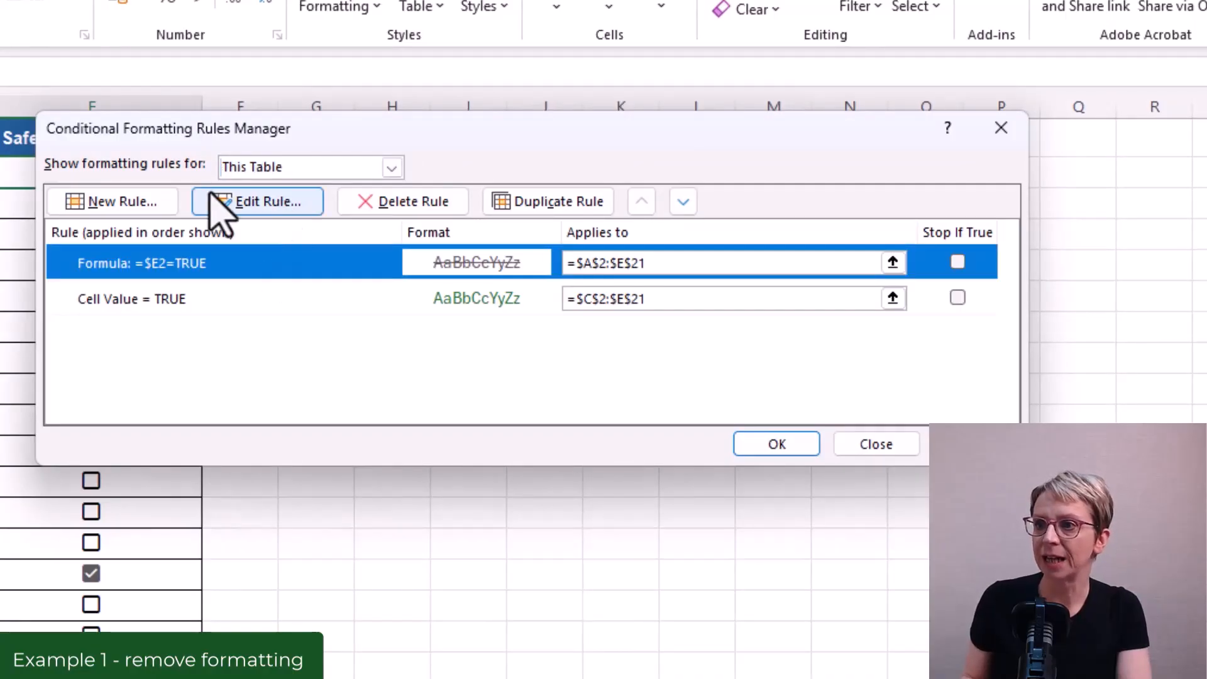
click(403, 200)
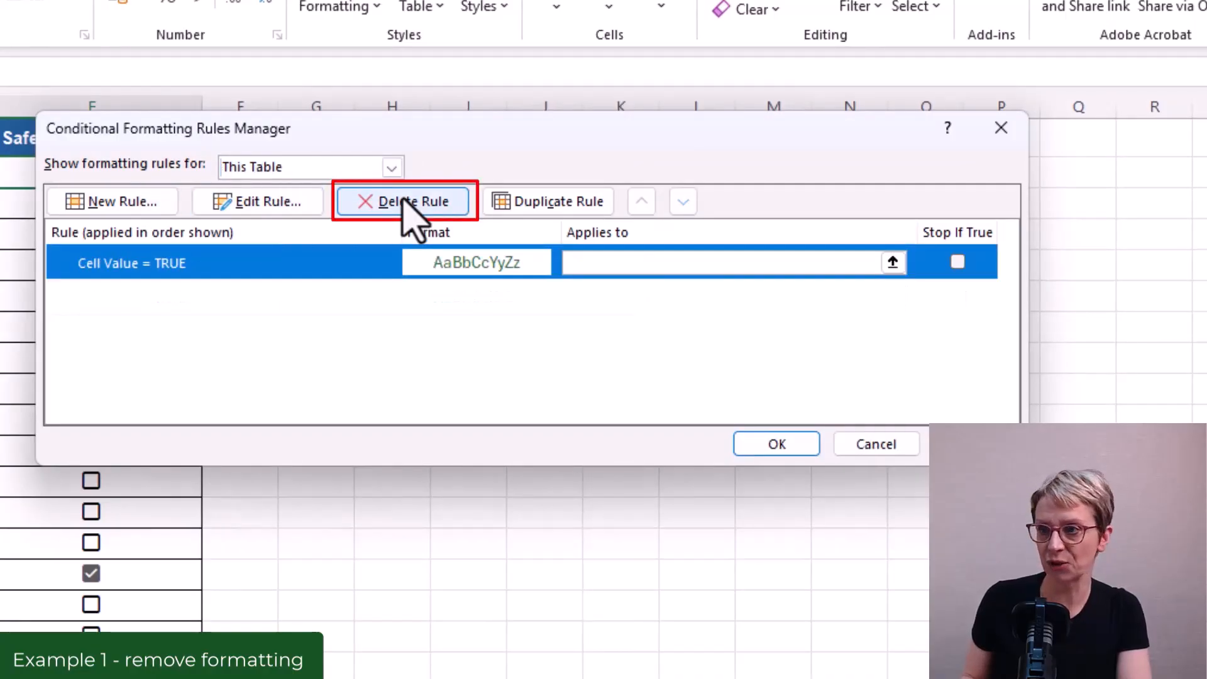
click(759, 443)
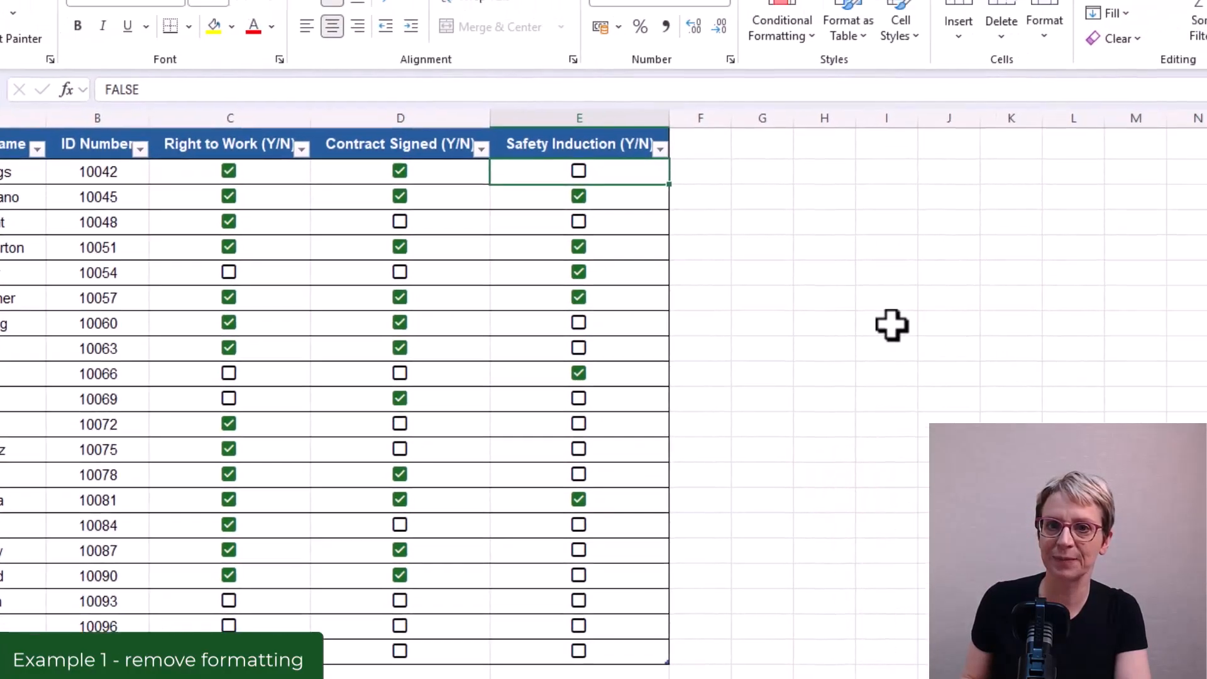
click(898, 3)
mouse_move(954, 281)
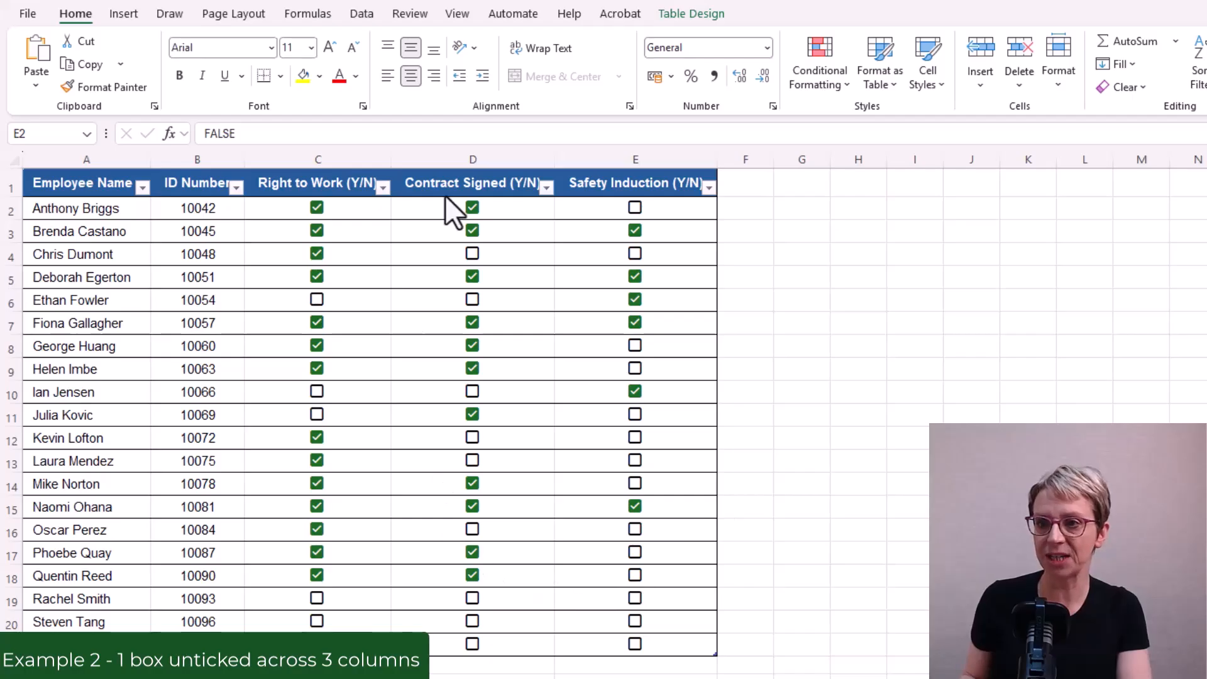
click(443, 256)
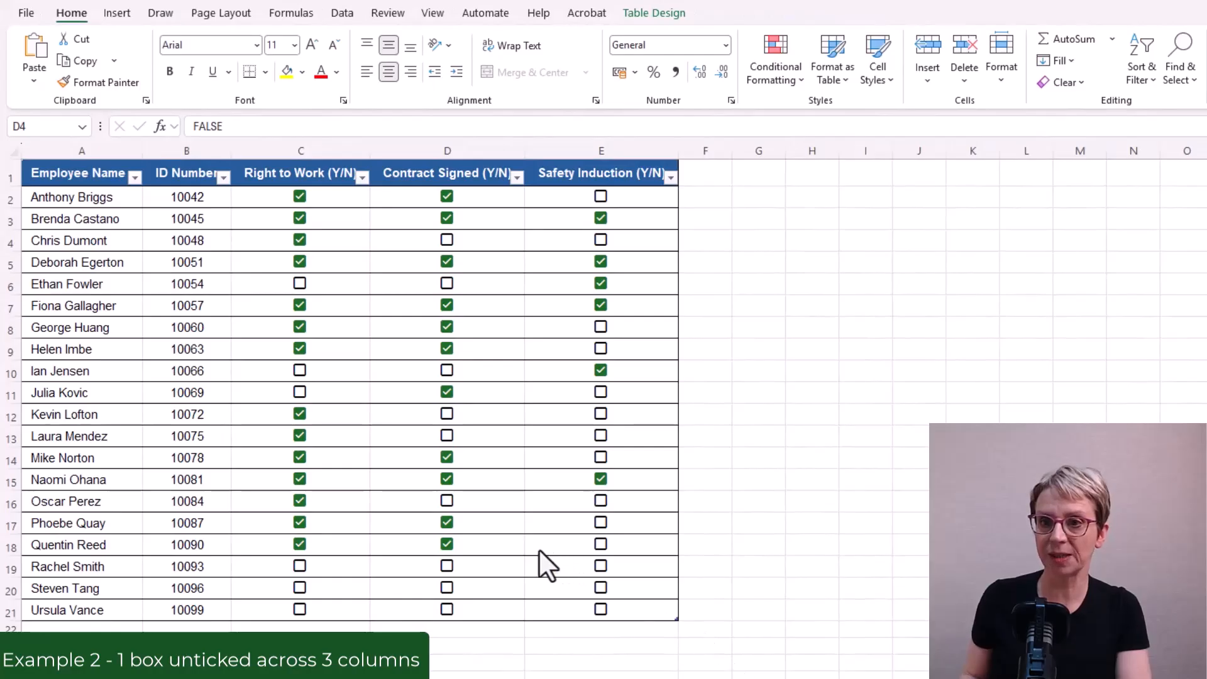
key(F2)
- Create a new conditional formatting rule for A2:E21 that uses a formula to determine which cells to format
click(80, 196)
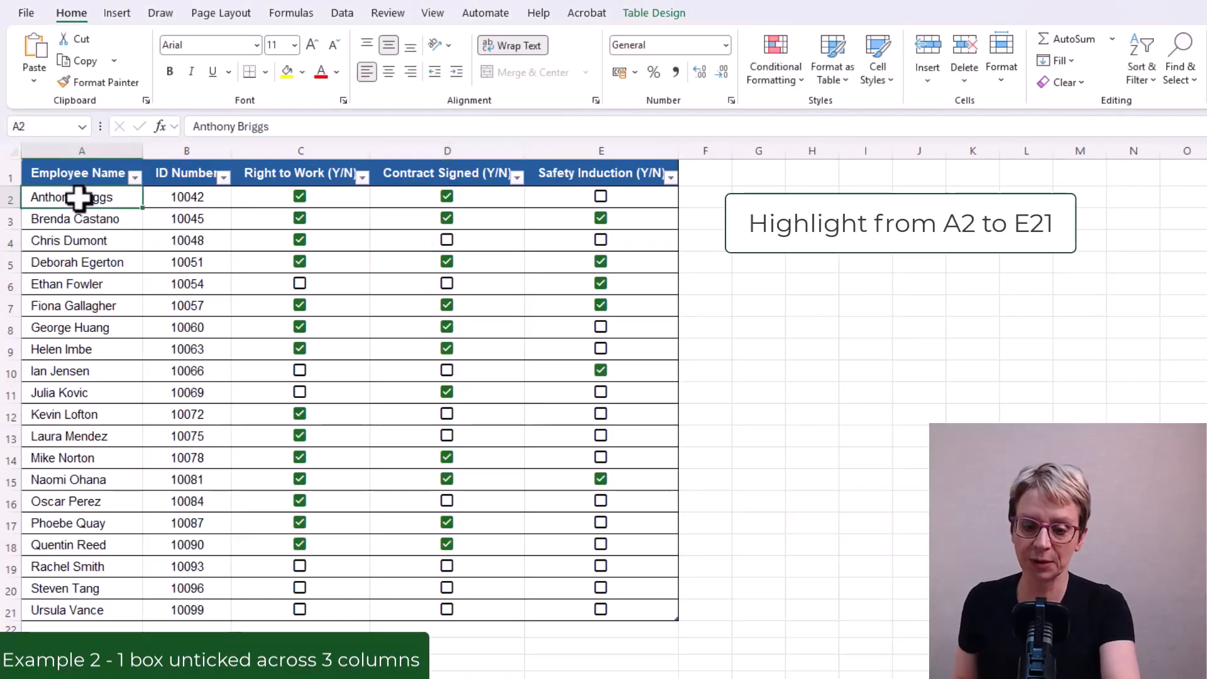
key(ctrl+shift+End)
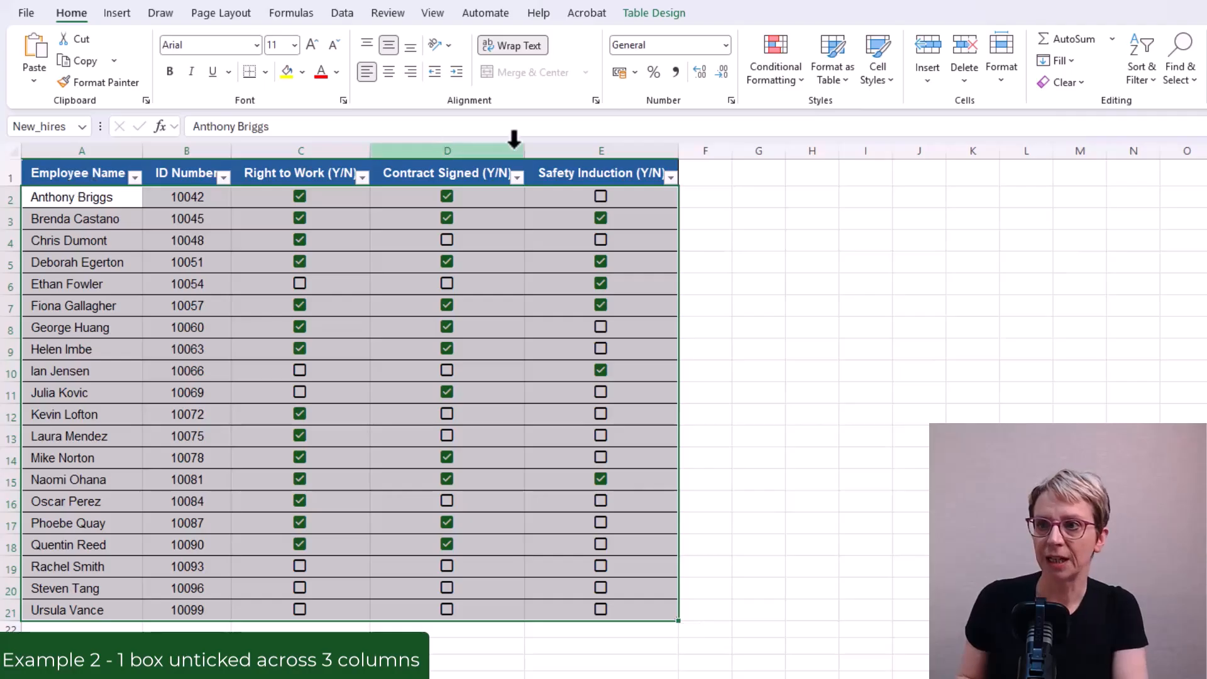
click(774, 72)
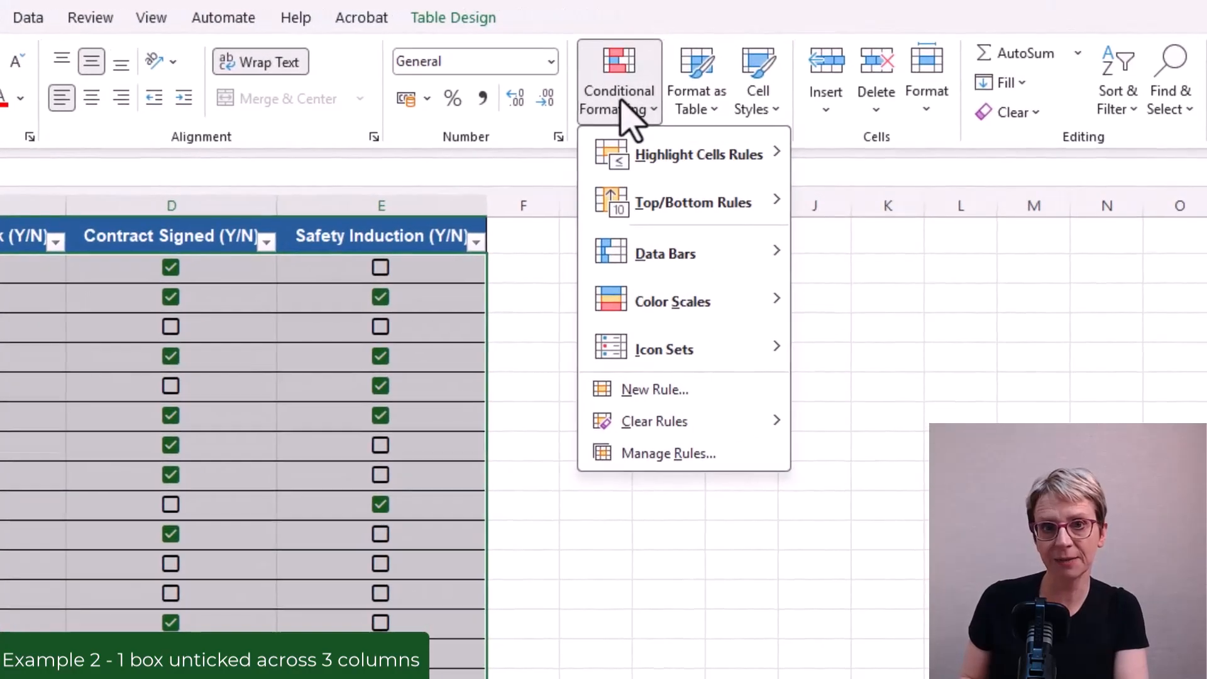
click(758, 396)
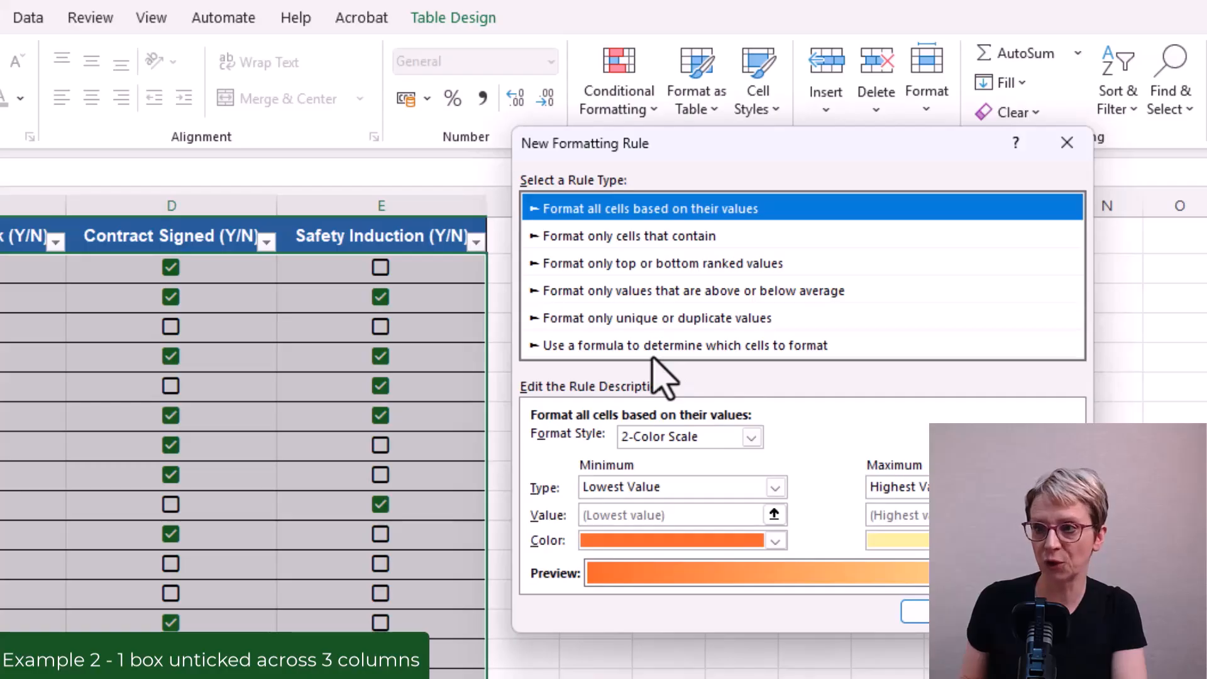
click(650, 349)
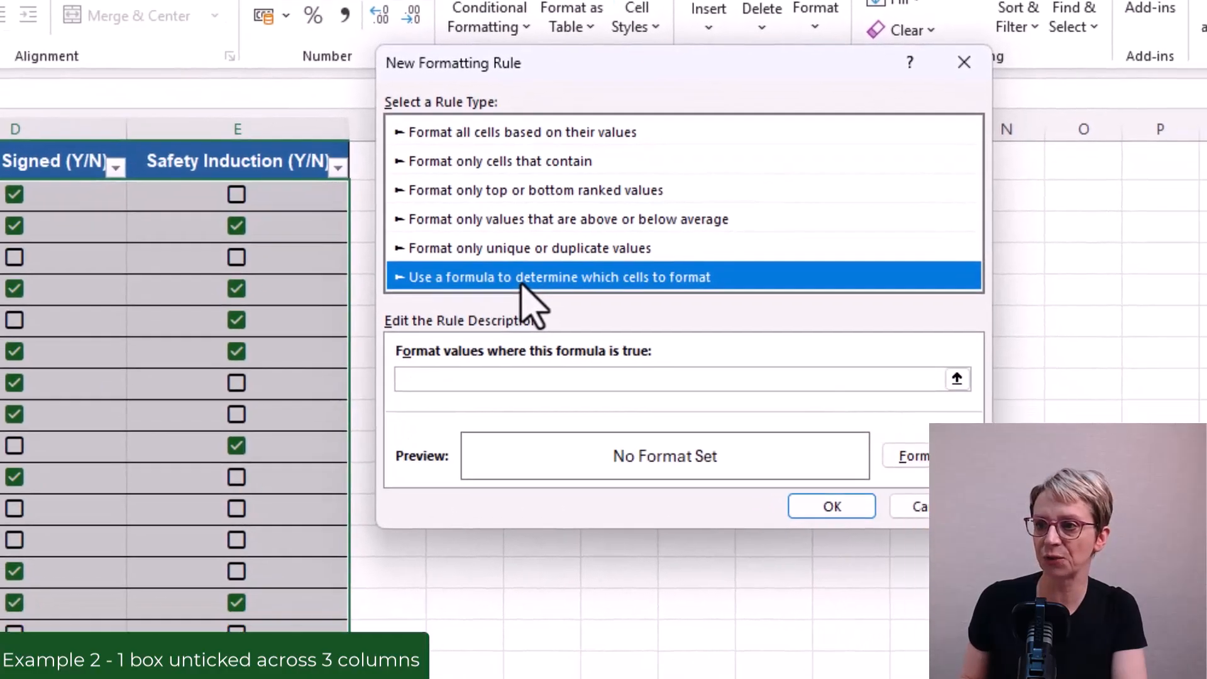
- Enter =OR($C2=FALSE, $D2=FALSE, $E2 = FALSE) as the rule's formula
click(497, 380)
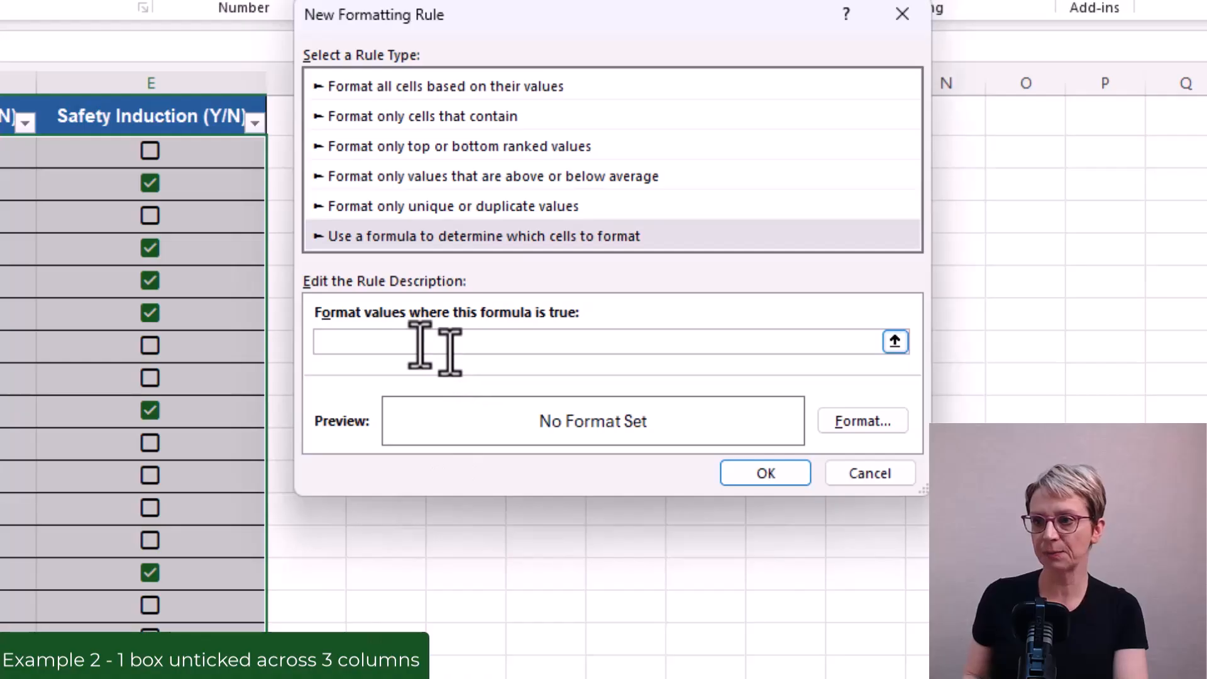
click(420, 346)
text(=OR()
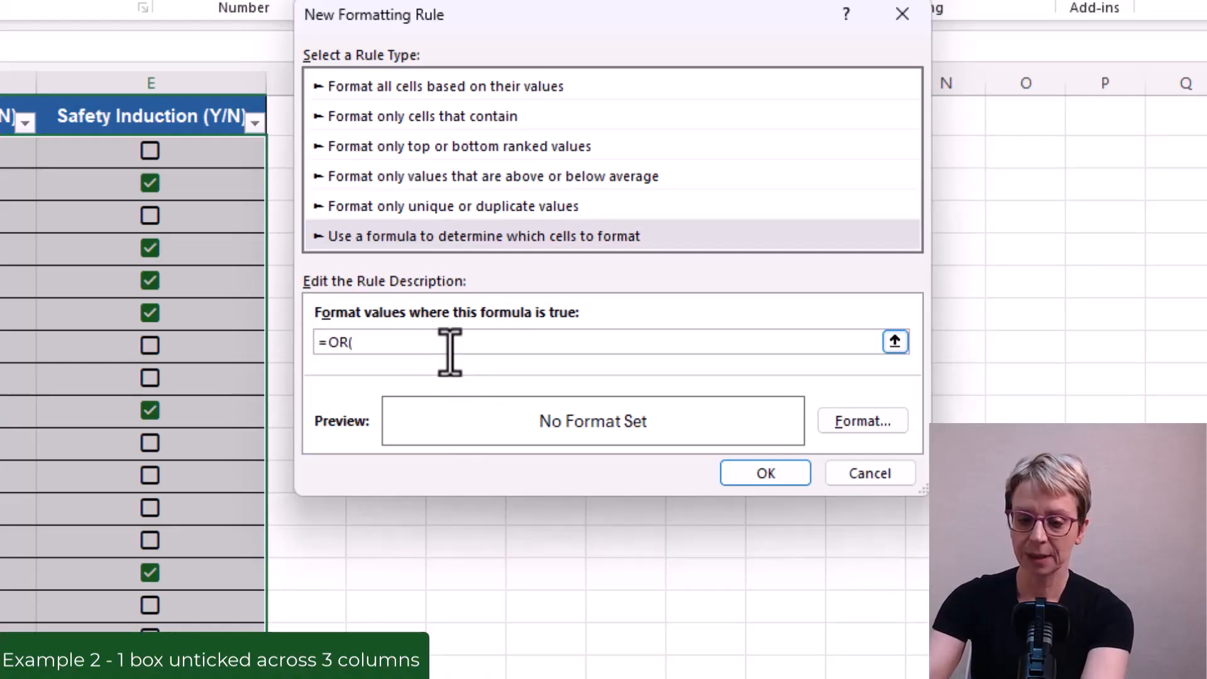
text($C2)
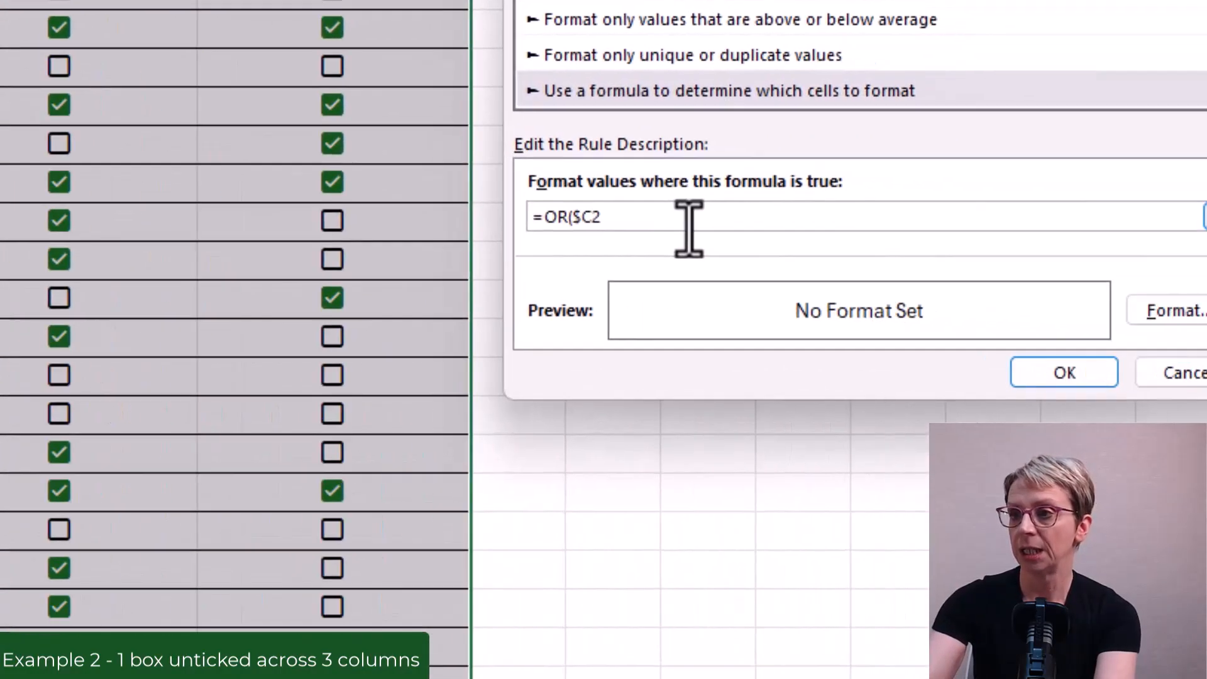
text(=)
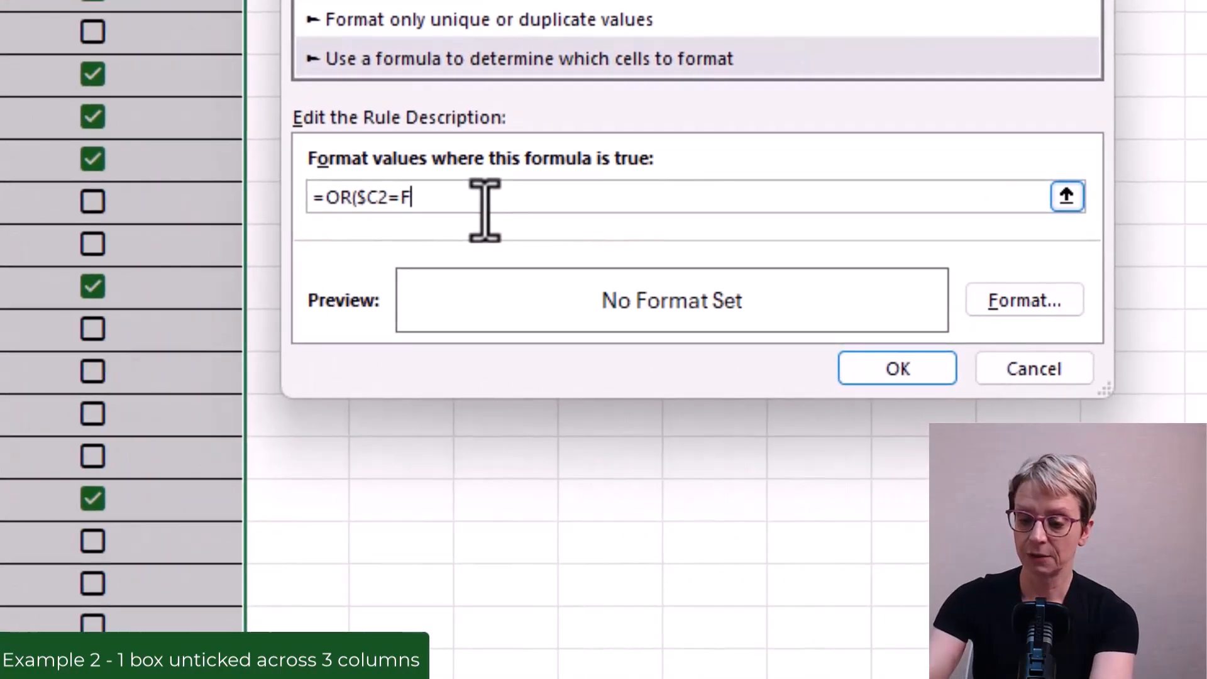
text(FALSE)
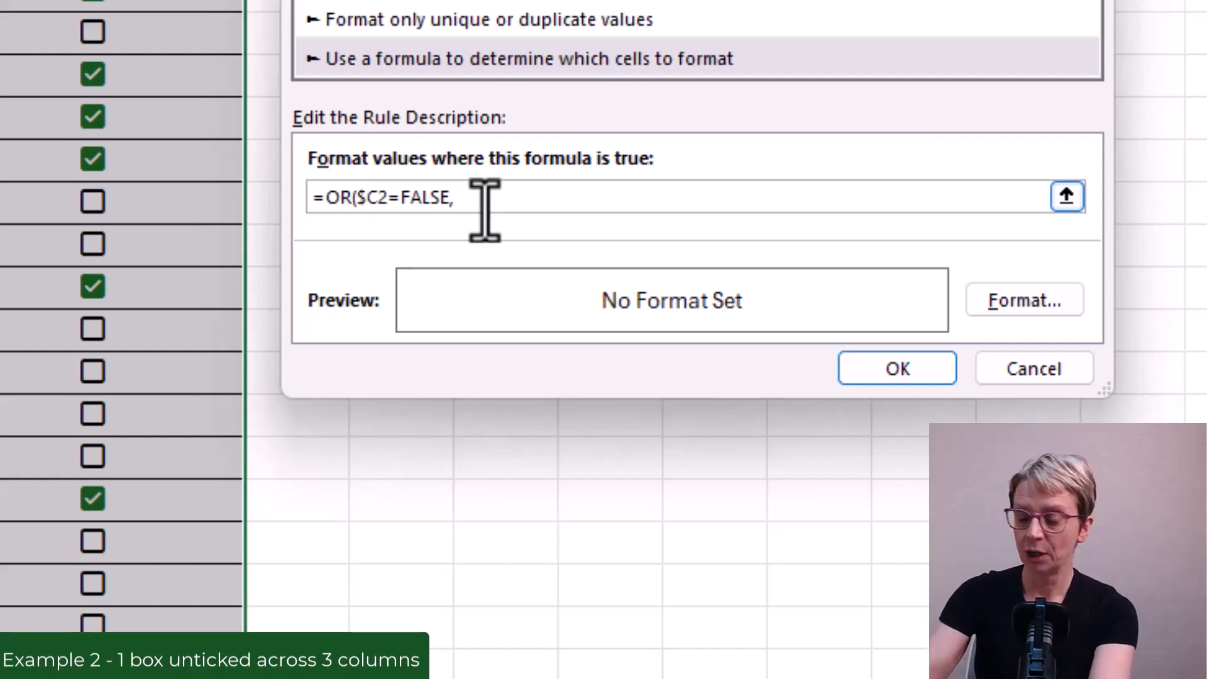
text(, $D)
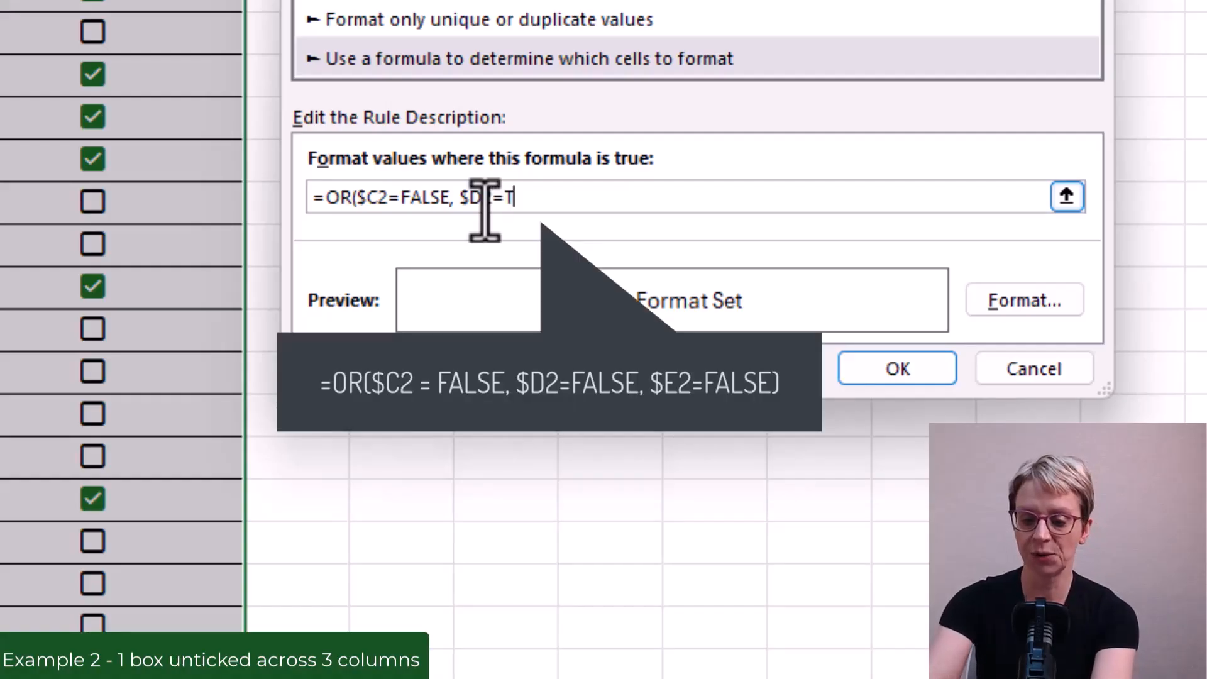
text(2=FALSE, $)
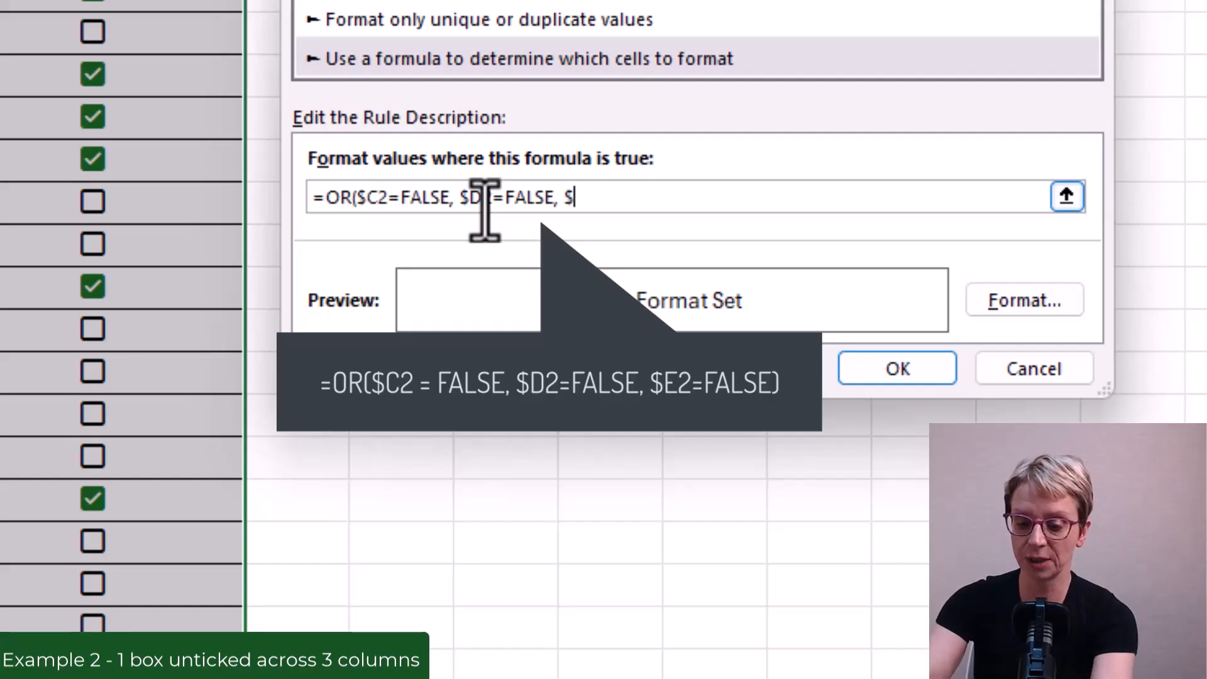
text(E2 = FALSE)
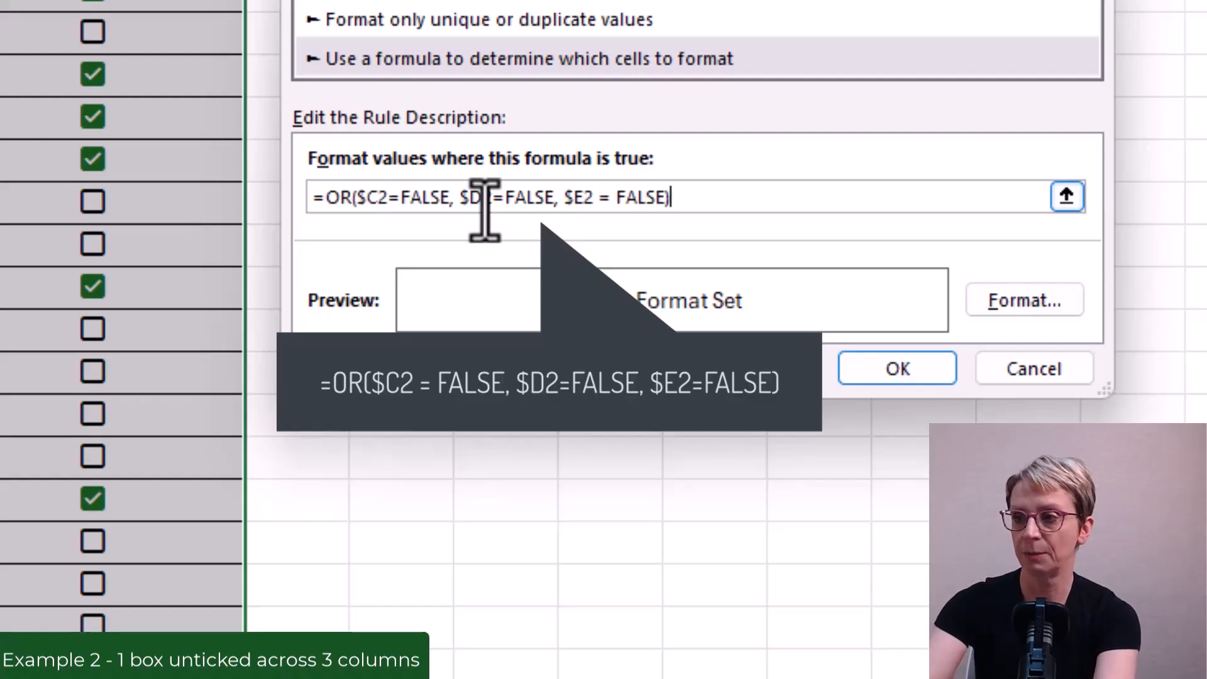
- Give the OR formula rule a light blue background fill, save it and close the rules manager
click(1010, 309)
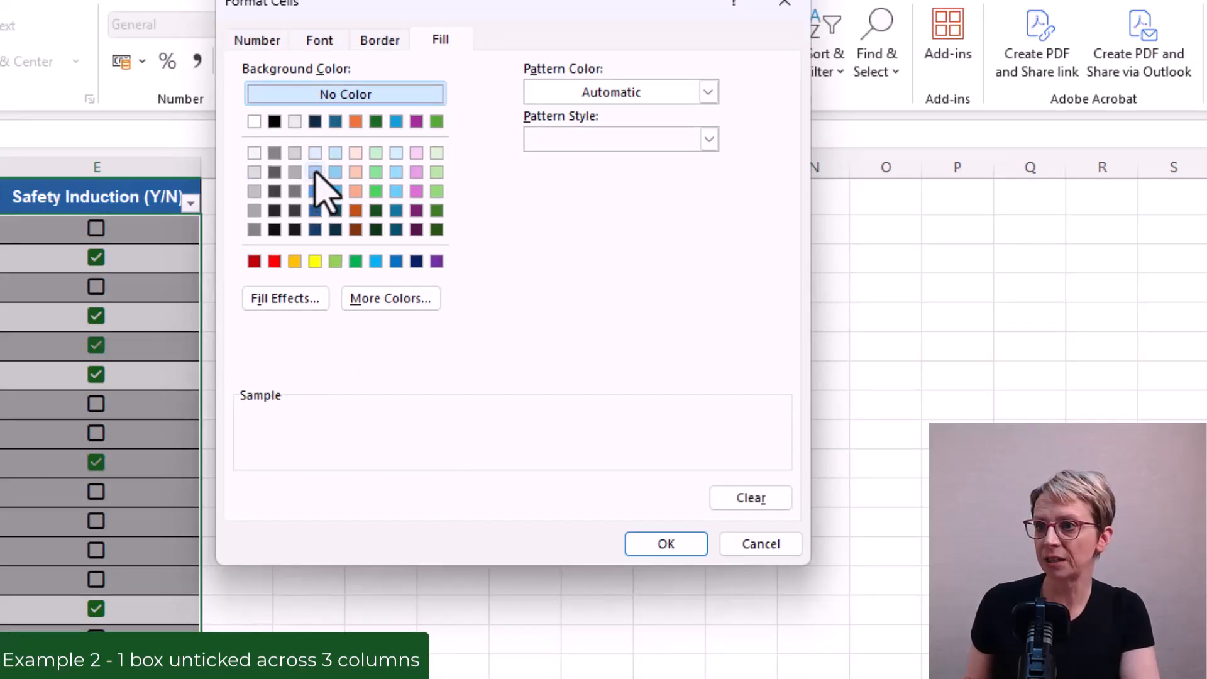
click(315, 172)
click(685, 545)
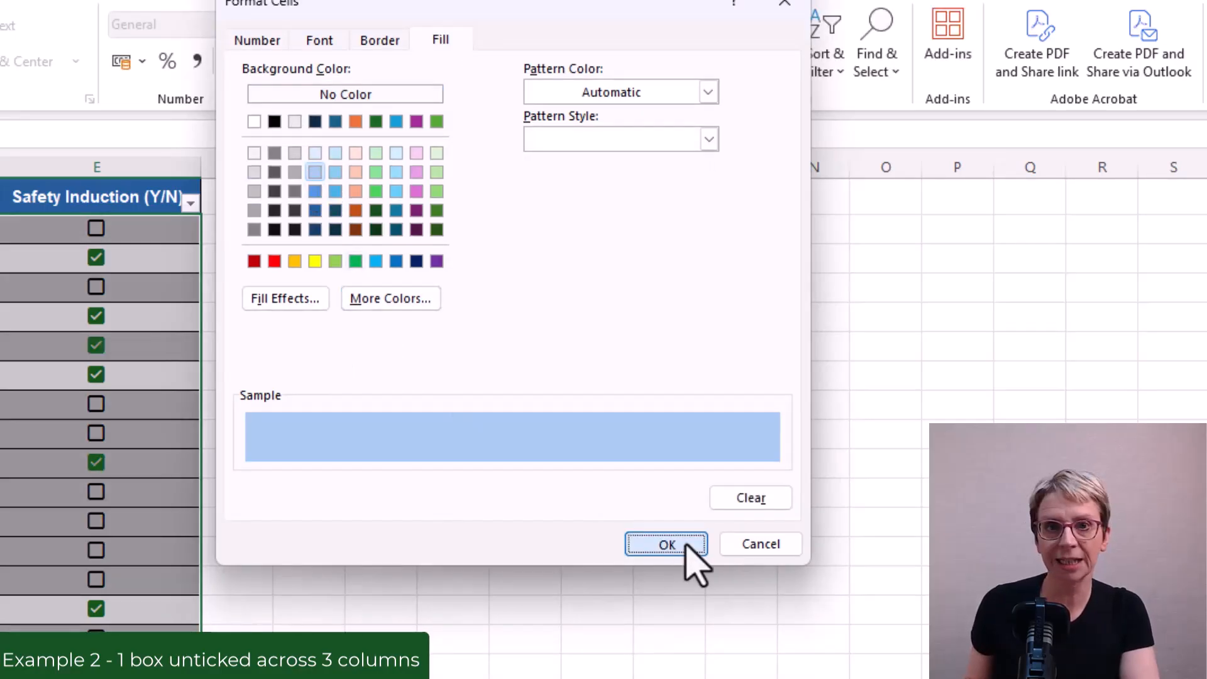
click(647, 511)
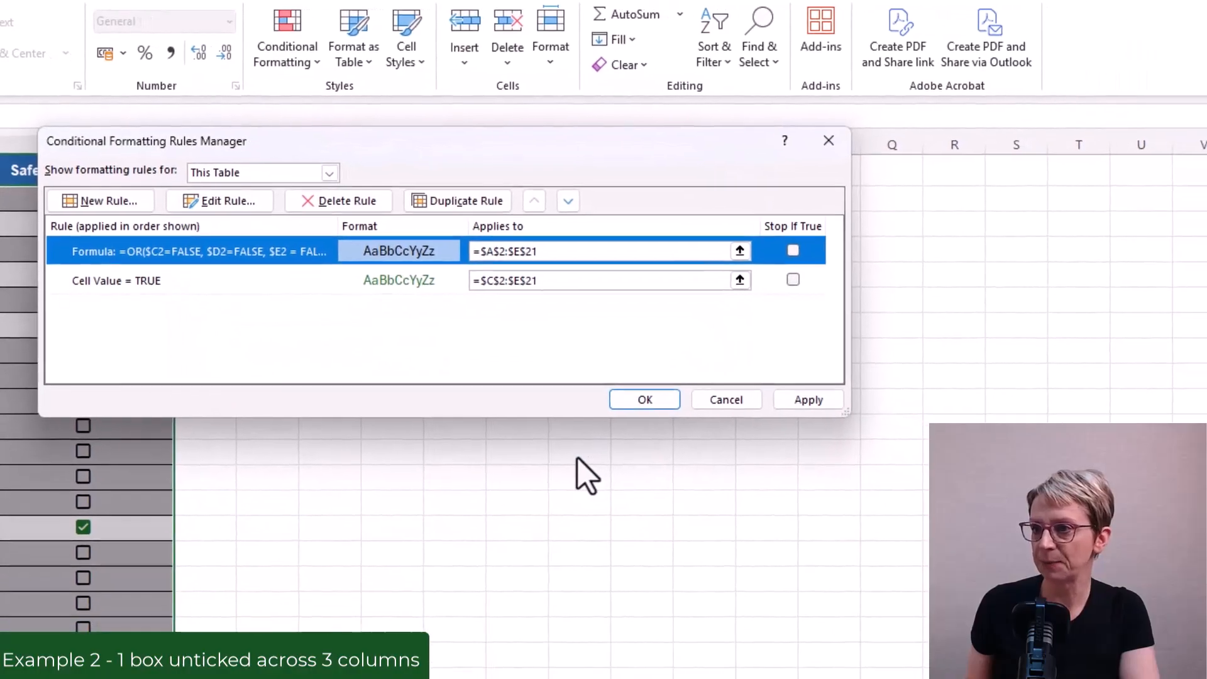
click(717, 403)
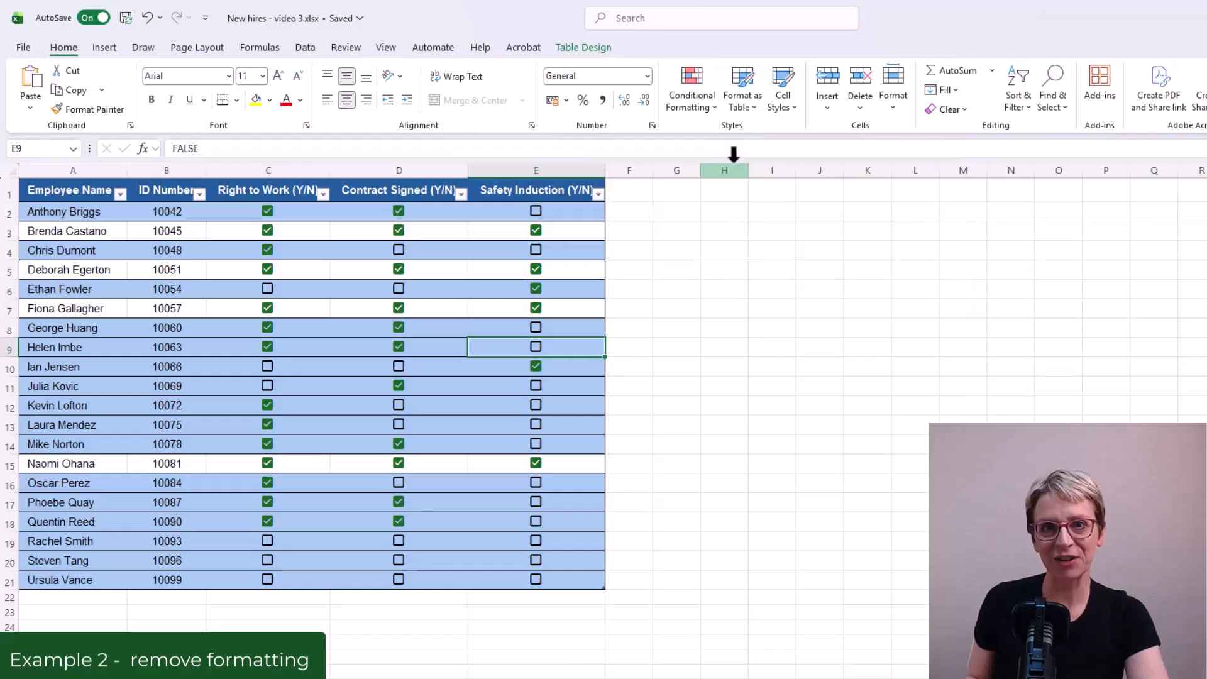
- Delete the OR formula's conditional formatting rule from the table
click(697, 105)
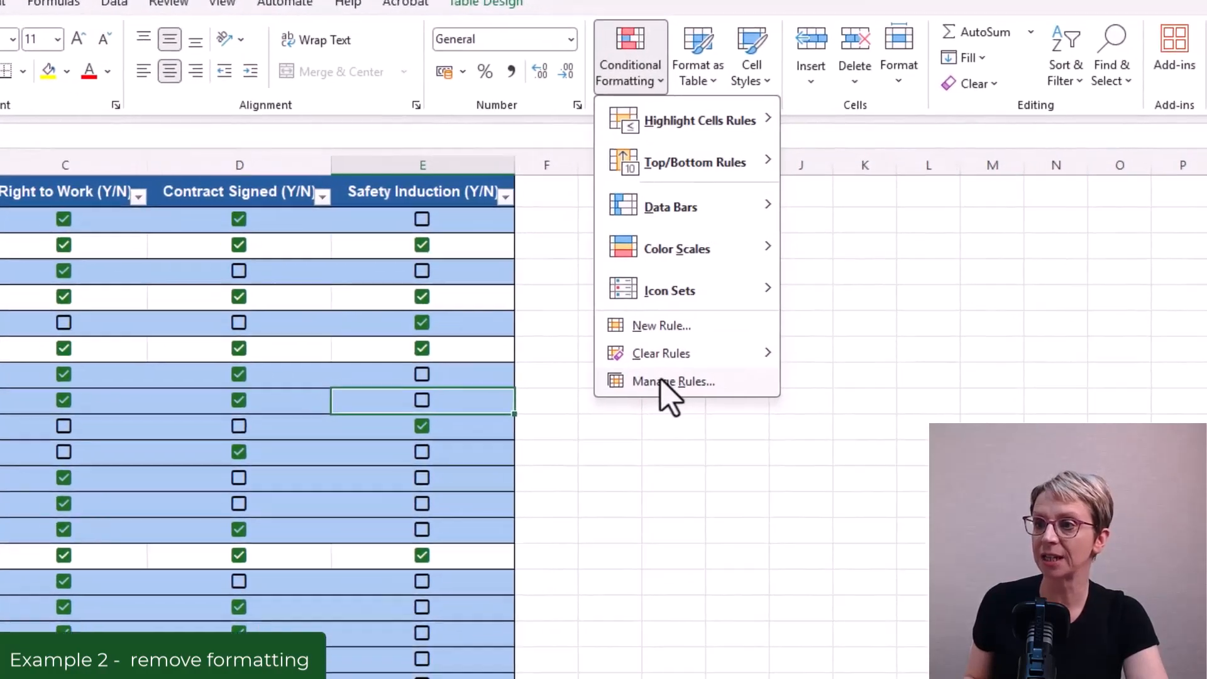
click(717, 332)
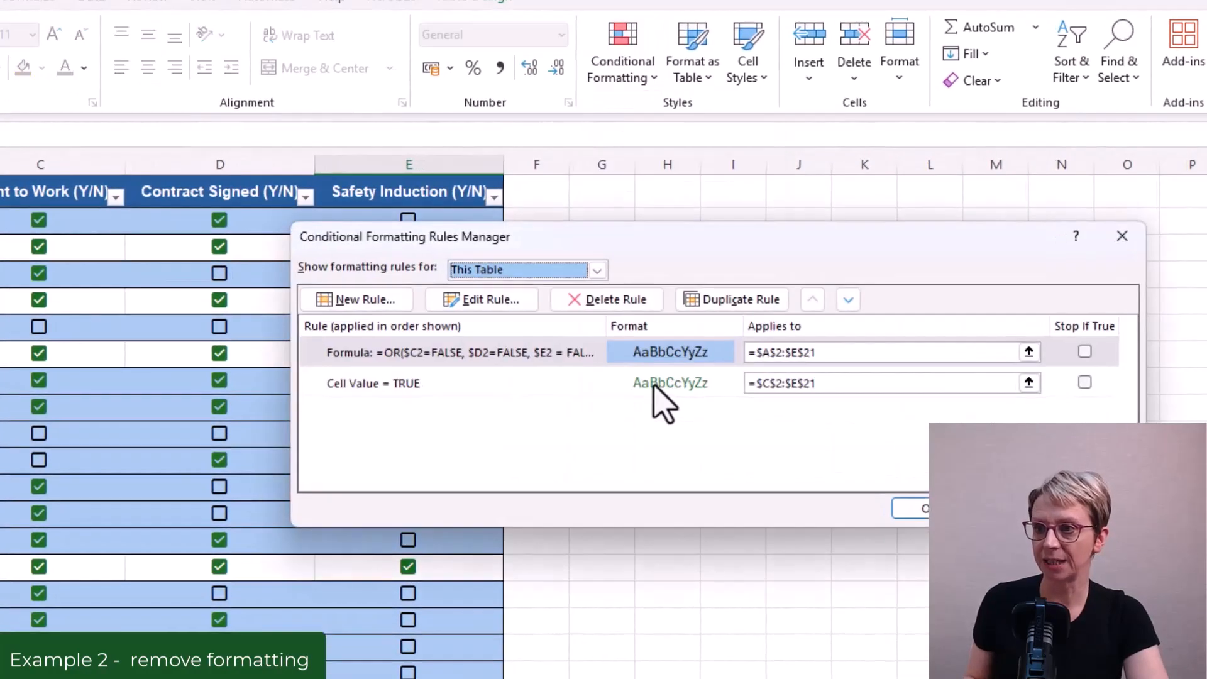
click(471, 353)
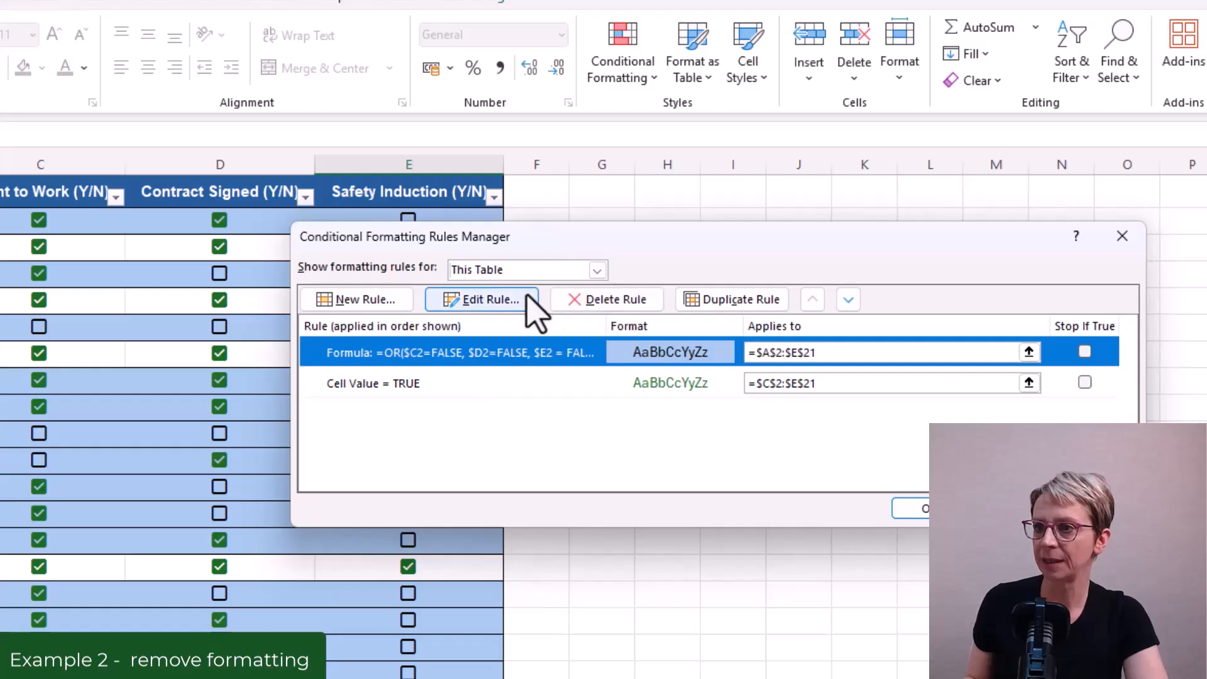
click(607, 300)
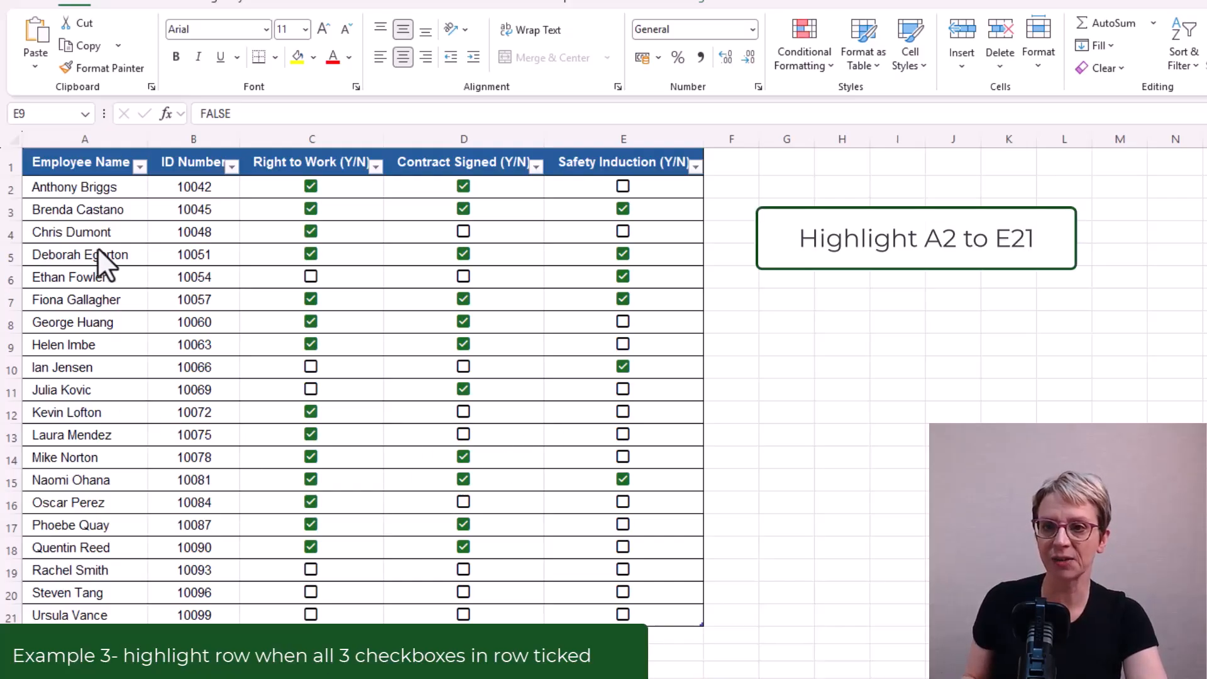
- Create a formula-based conditional formatting rule for A2:E21 using =AND($C2=TRUE, $D2=TRUE, $E2=TRUE)
click(93, 187)
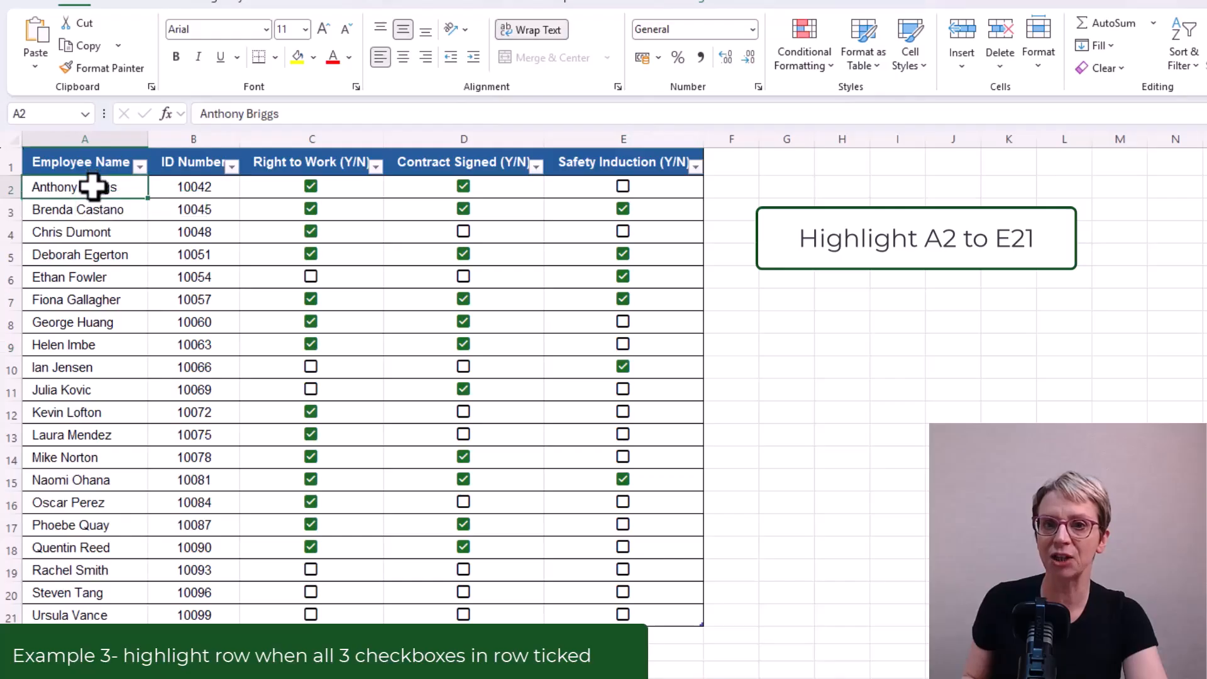
drag(93, 187, 641, 616)
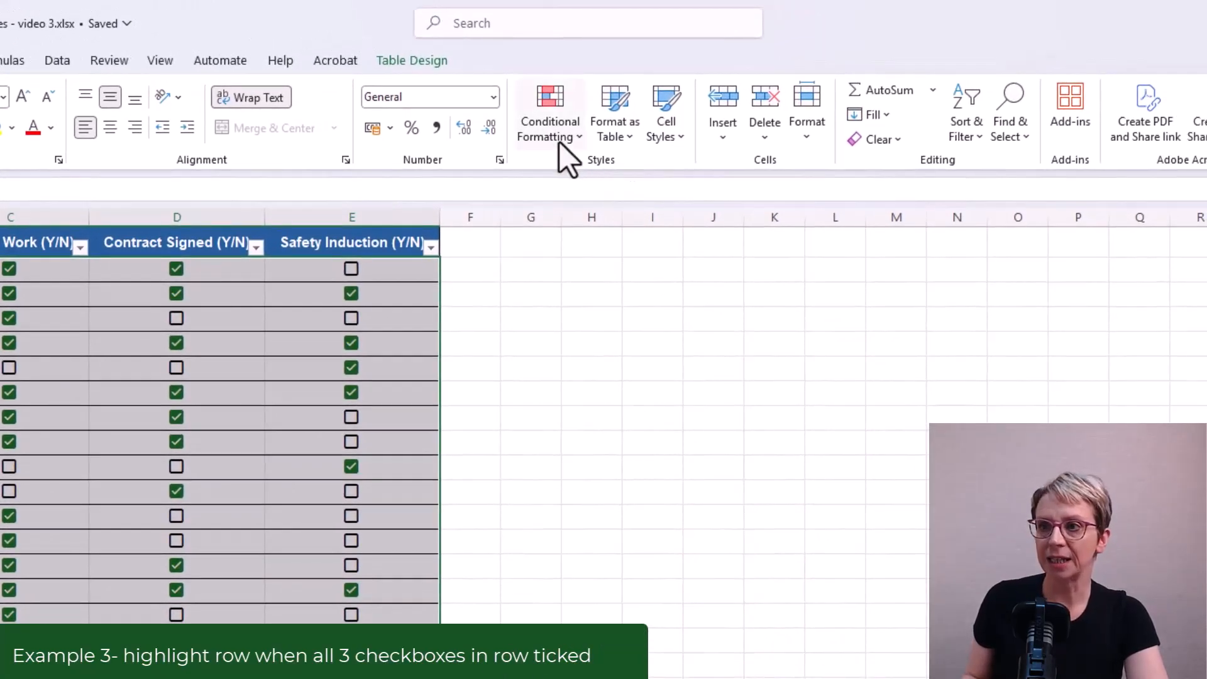
click(557, 133)
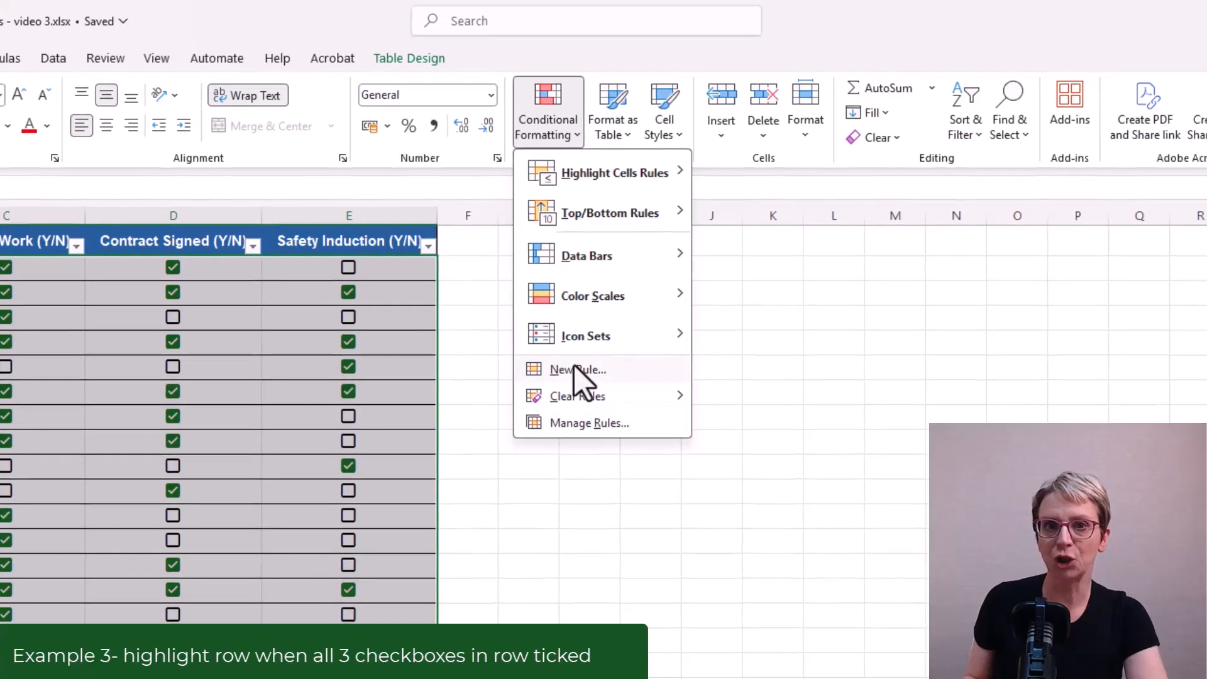
click(569, 370)
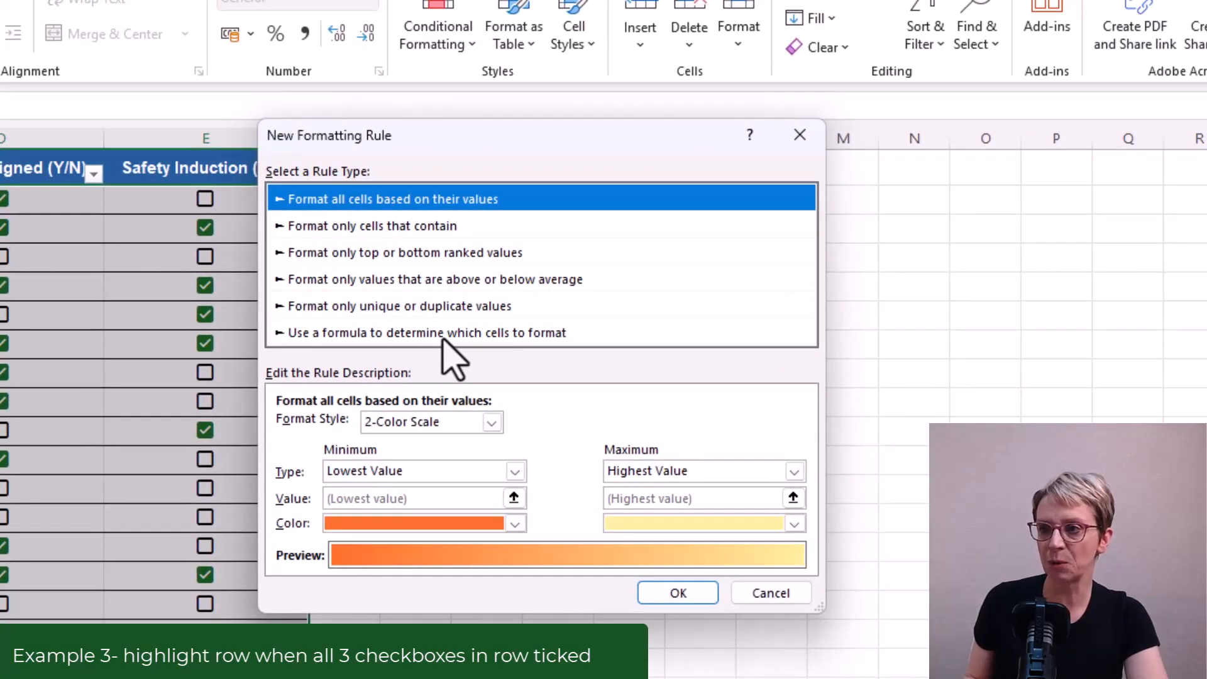
click(443, 333)
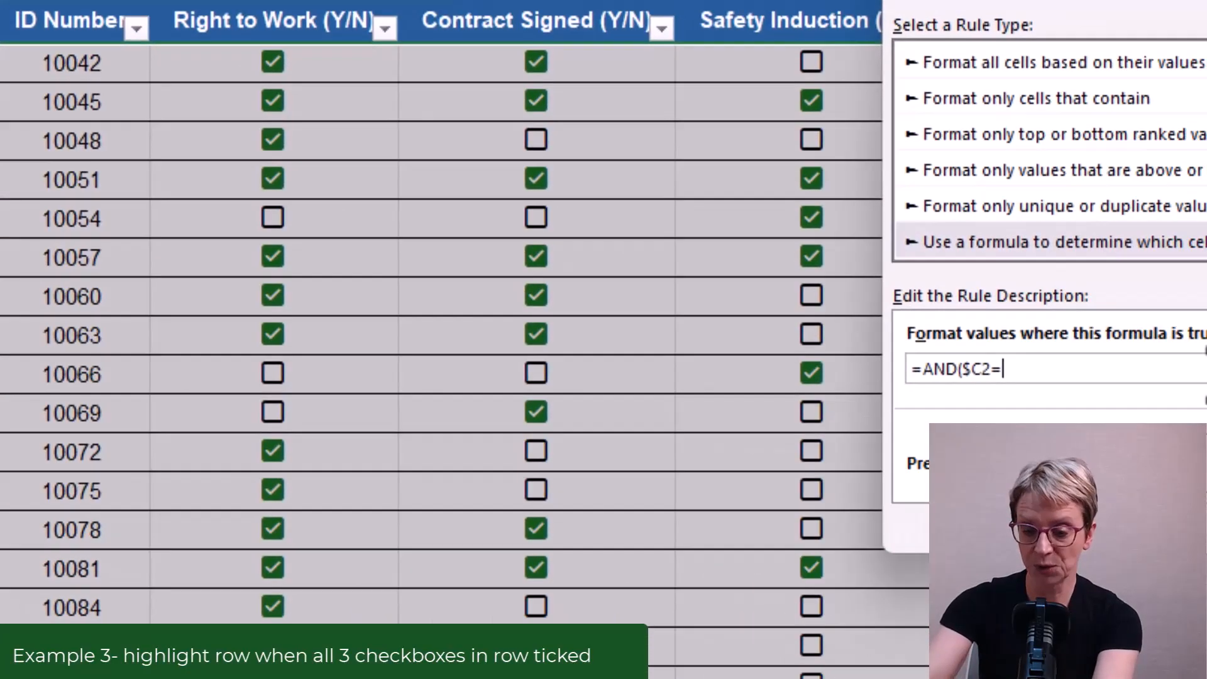
text(TRUE, $D2=TRUE, $)
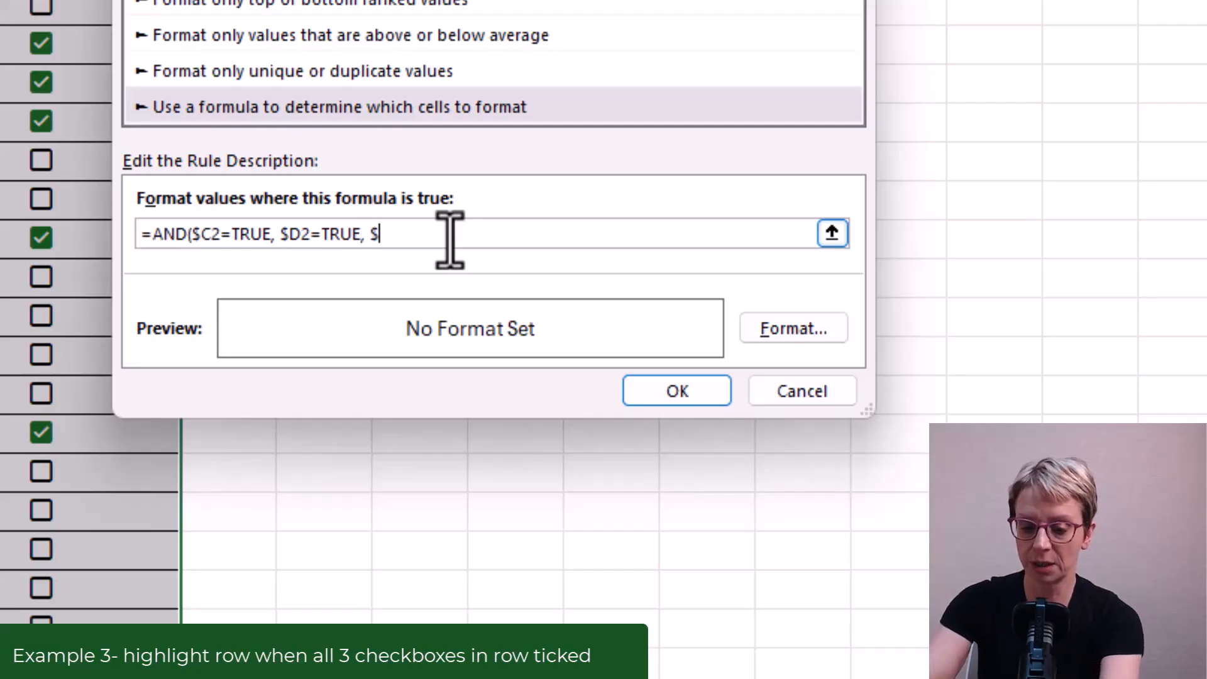
text(2=TRUE)
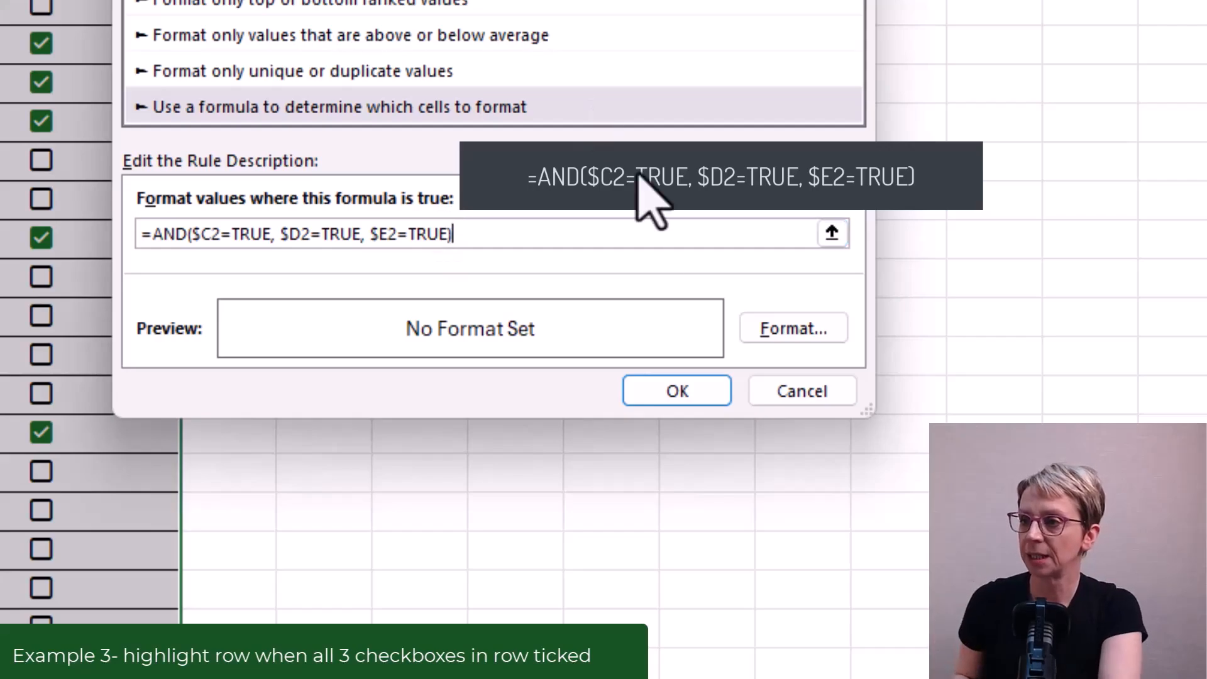
- Give the AND formula rule a light grey background fill and a dark grey font colour, and save the rule
click(798, 328)
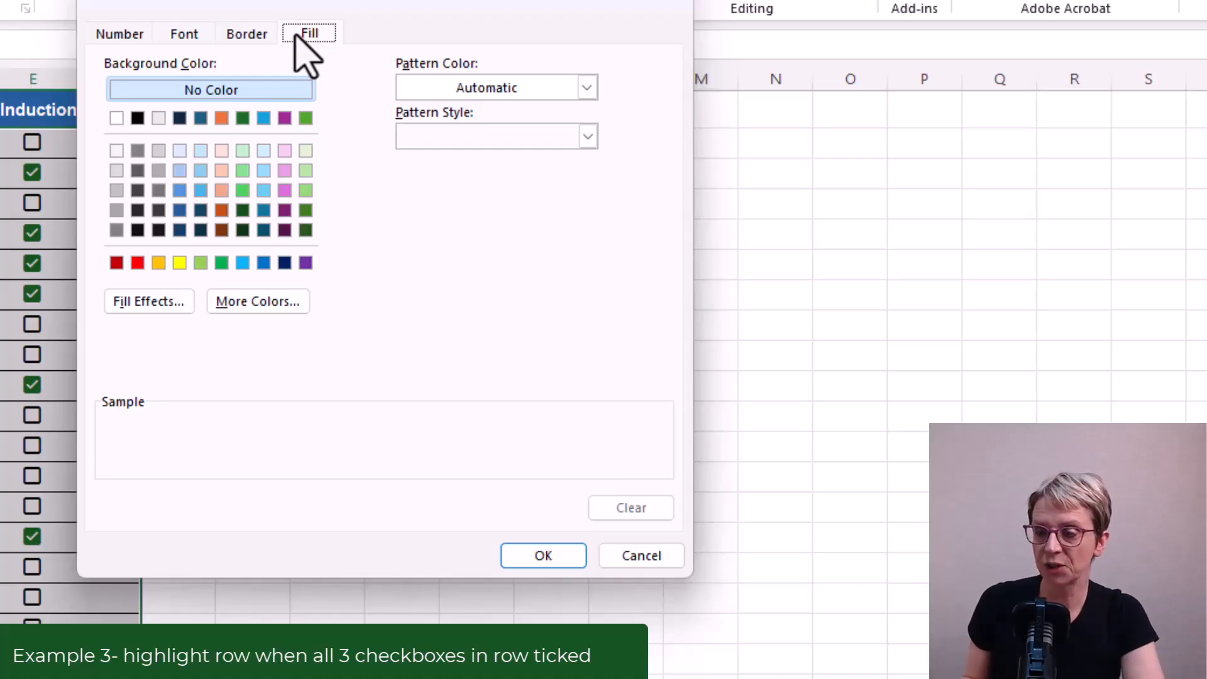
click(119, 176)
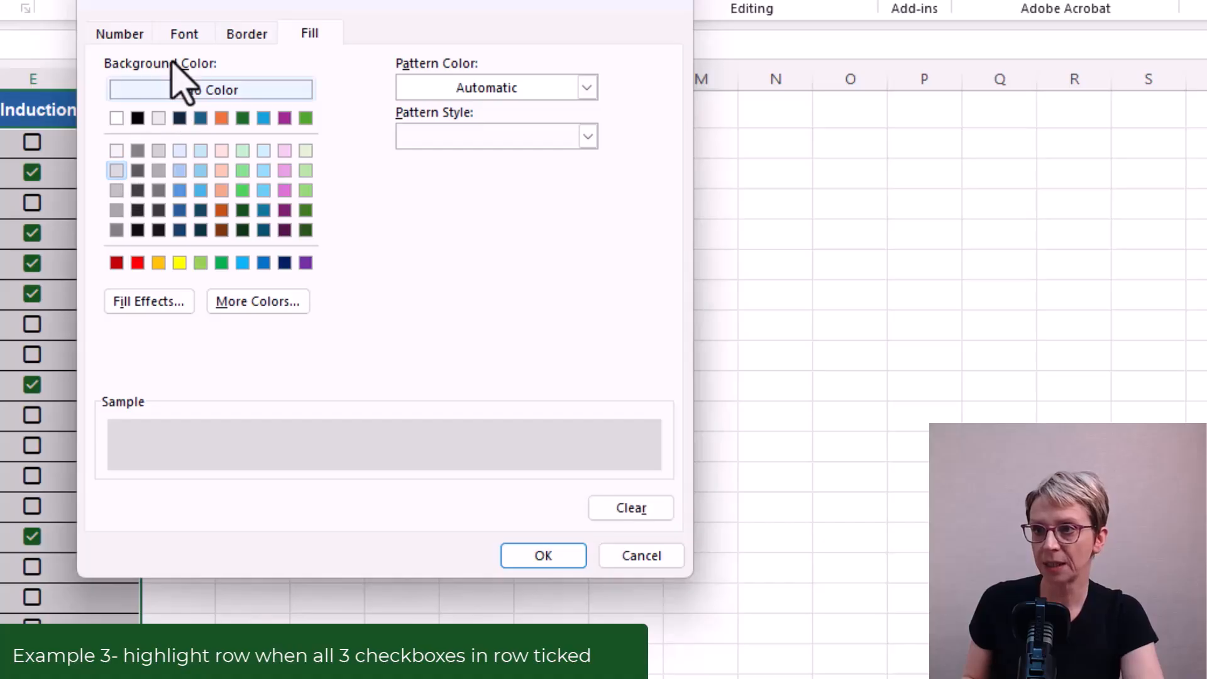
click(185, 39)
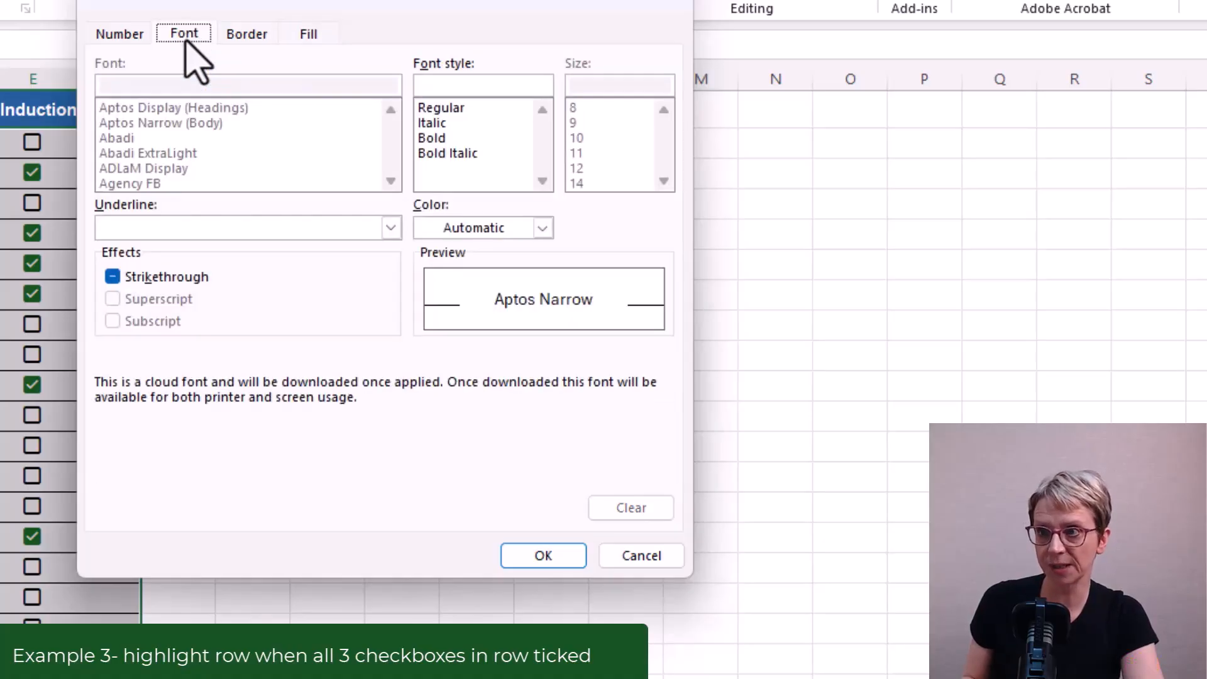
click(542, 229)
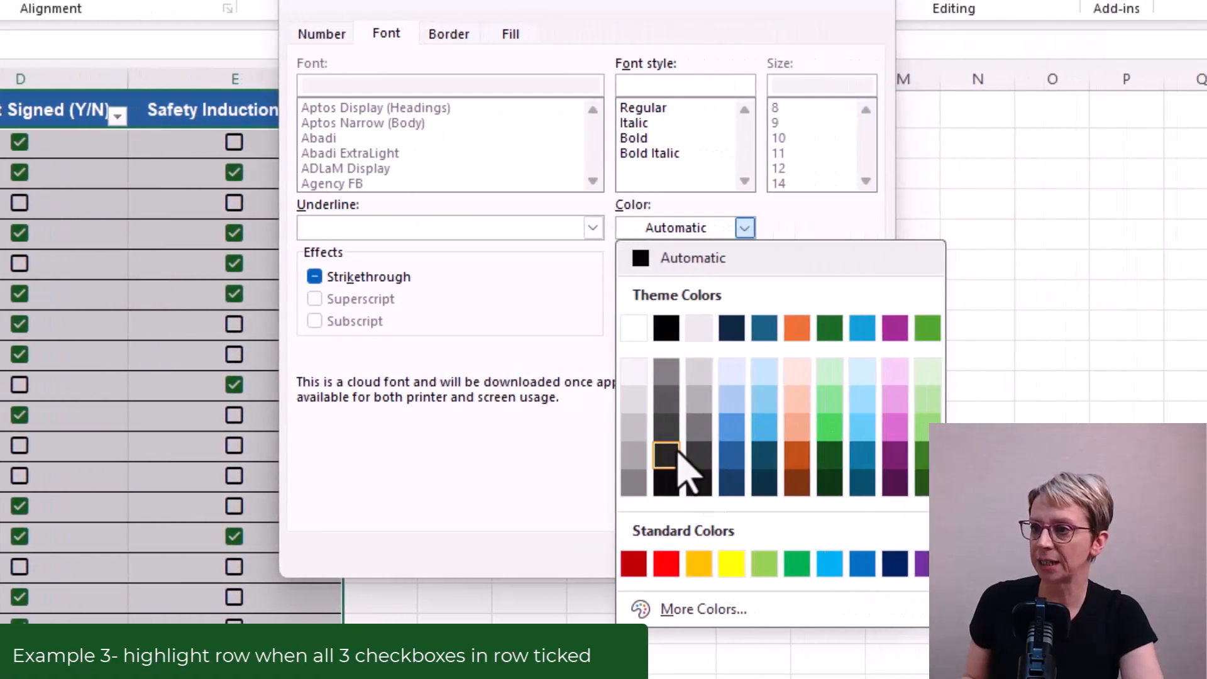
click(662, 399)
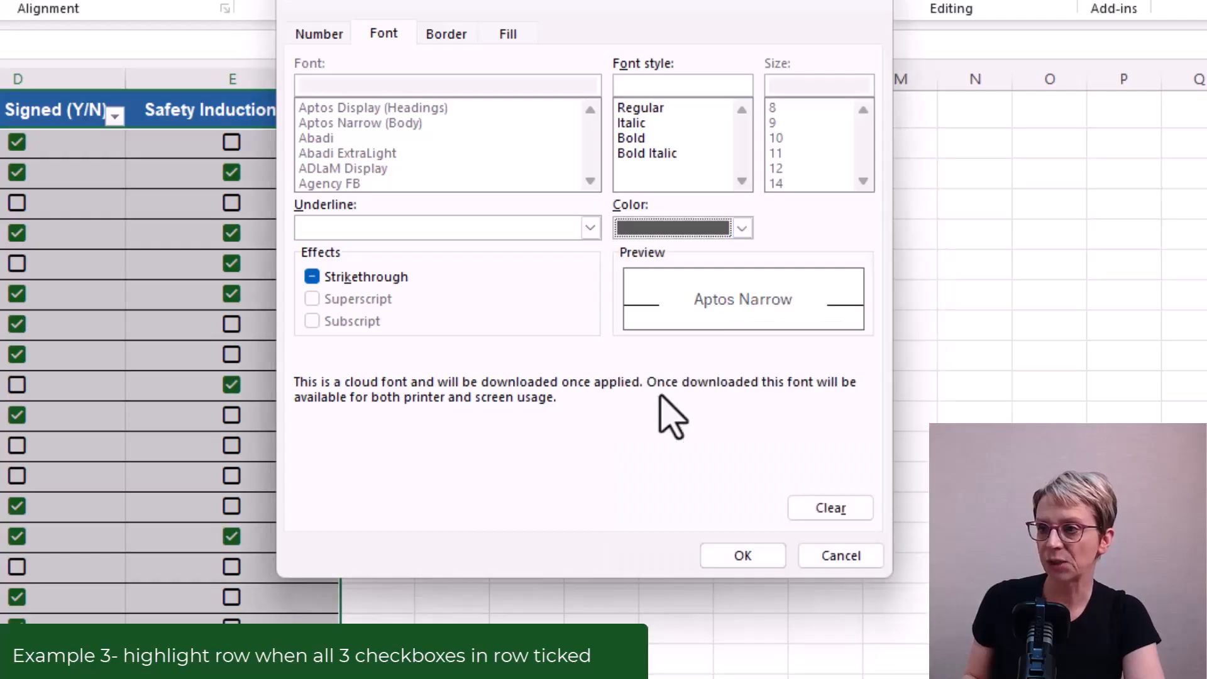
click(756, 556)
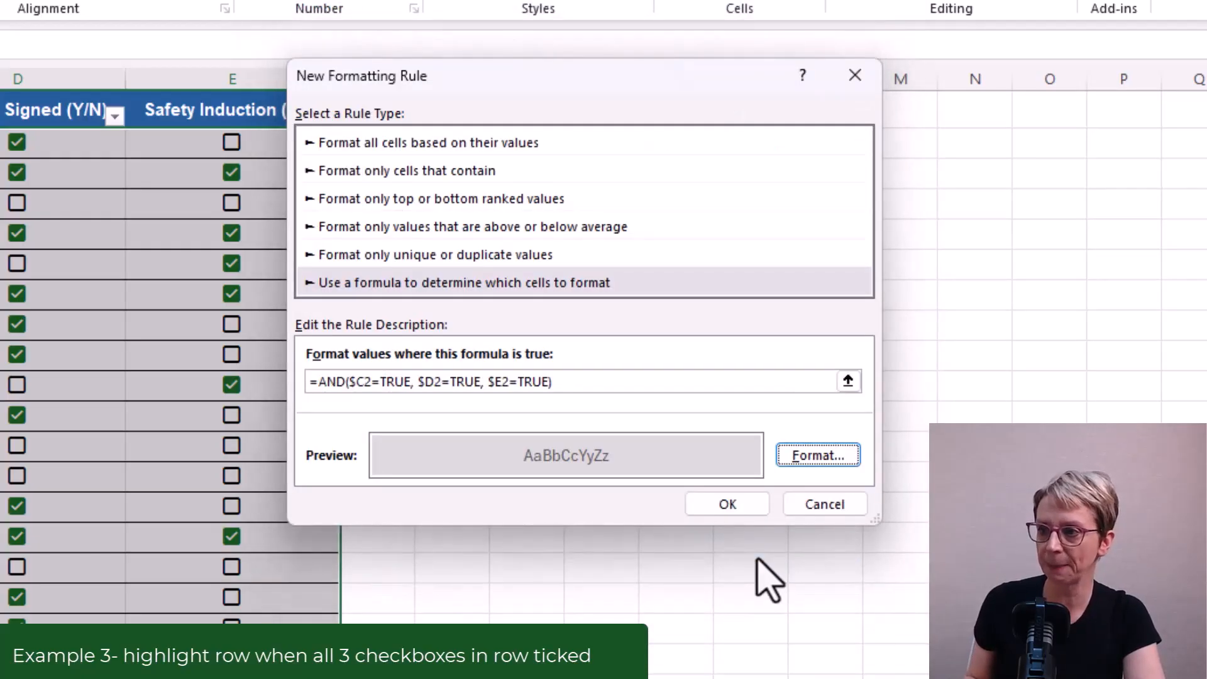
click(747, 507)
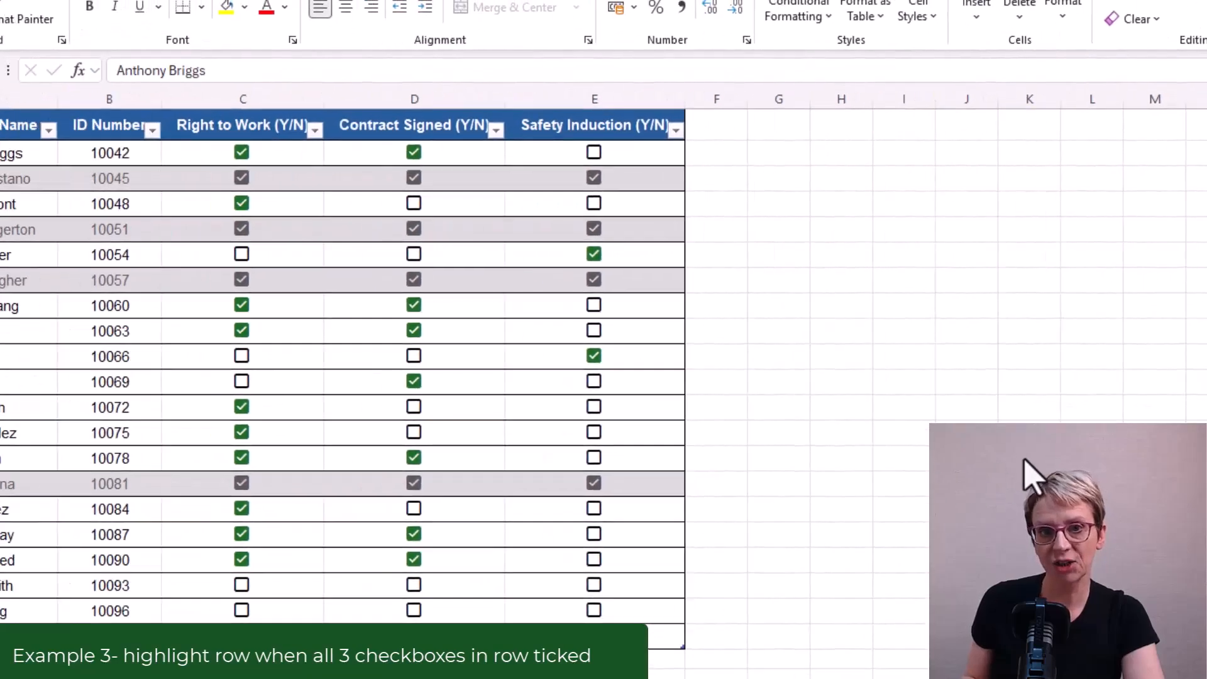